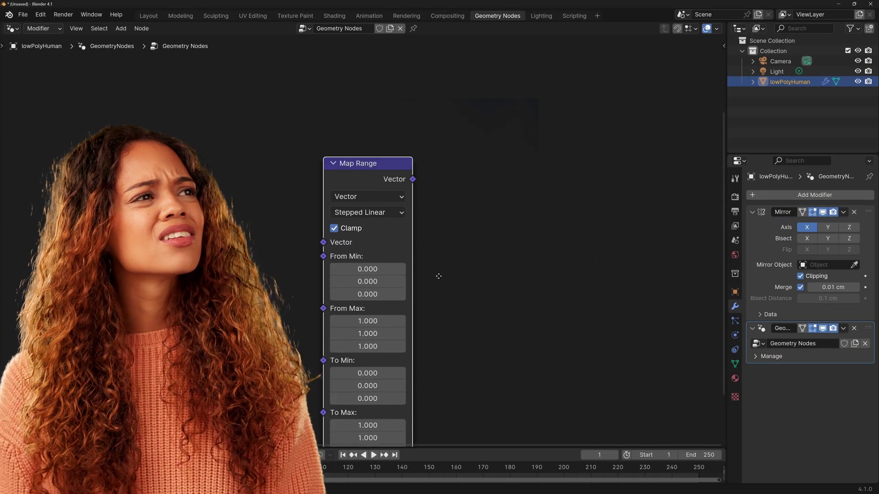
Step: Change the Map Range node's data type from Vector to Float and show its interpolation options
middle_click_drag(439, 276, 441, 201)
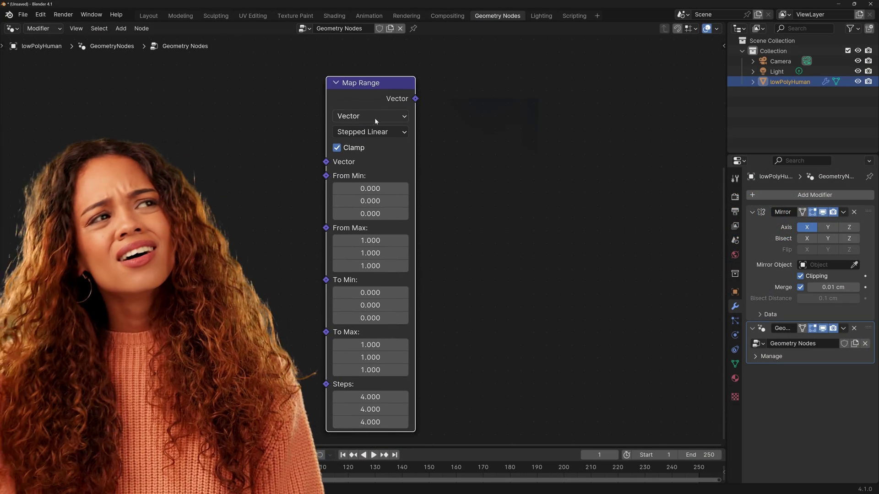
left_click(375, 117)
left_click(376, 146)
left_click(383, 133)
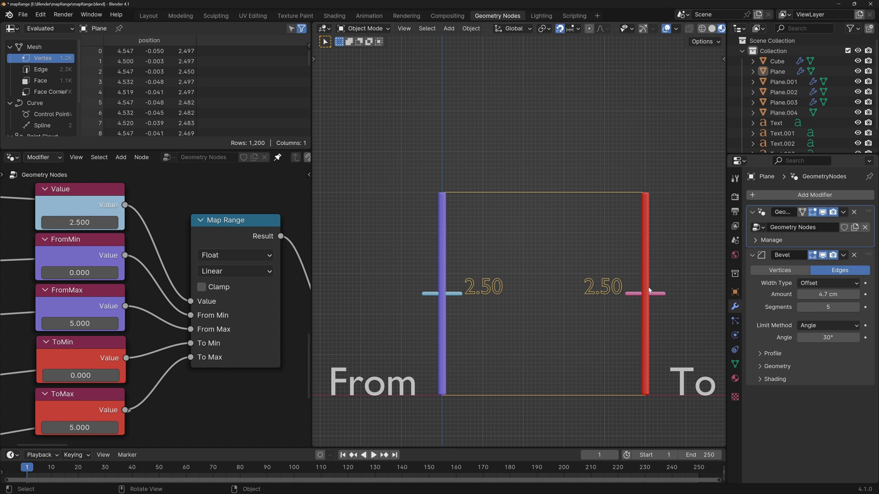
Step: Enable Clamp on Map Range, drag the input Value to 1.970, and frame all nodes
left_click(202, 287)
mouse_move(79, 222)
left_mouse_down()
mouse_move(45, 222)
mouse_move(100, 222)
mouse_move(67, 222)
left_mouse_up()
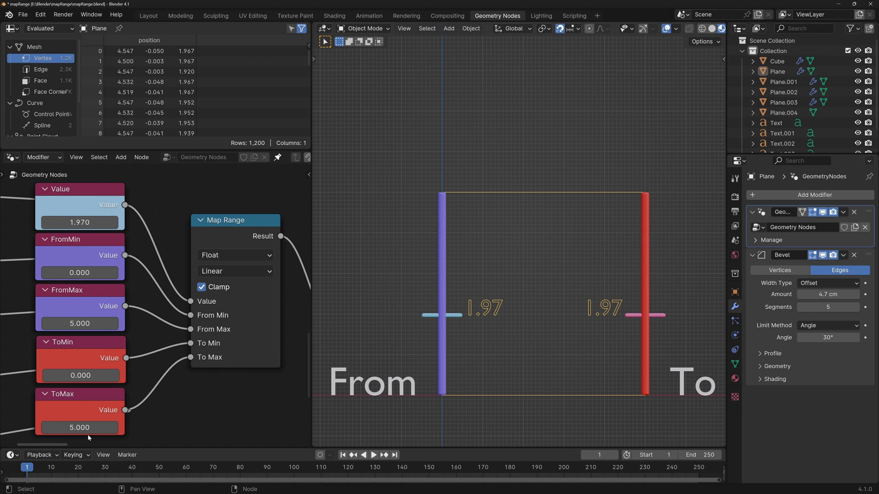
key("Home")
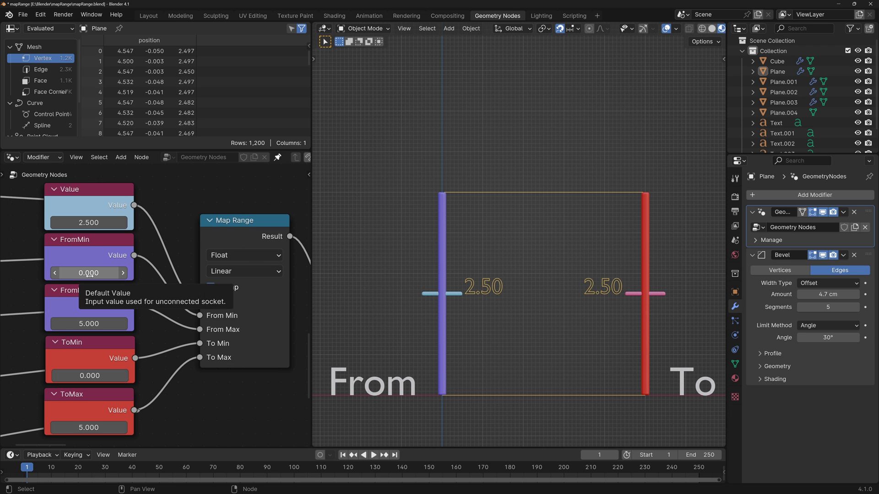
Step: Set From Min 2, From Max 4 and To Min 1, sweeping Value between 3.30 and 2.24
left_click(89, 273)
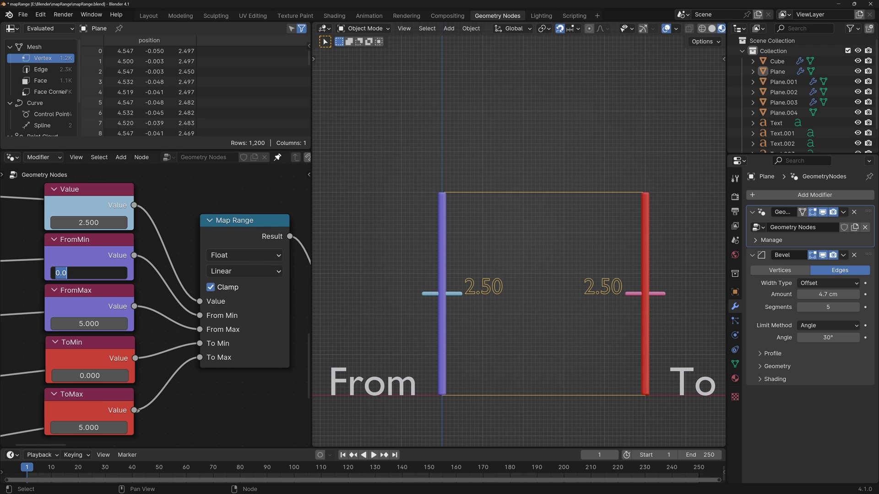
type("2")
key("Return")
left_click(89, 325)
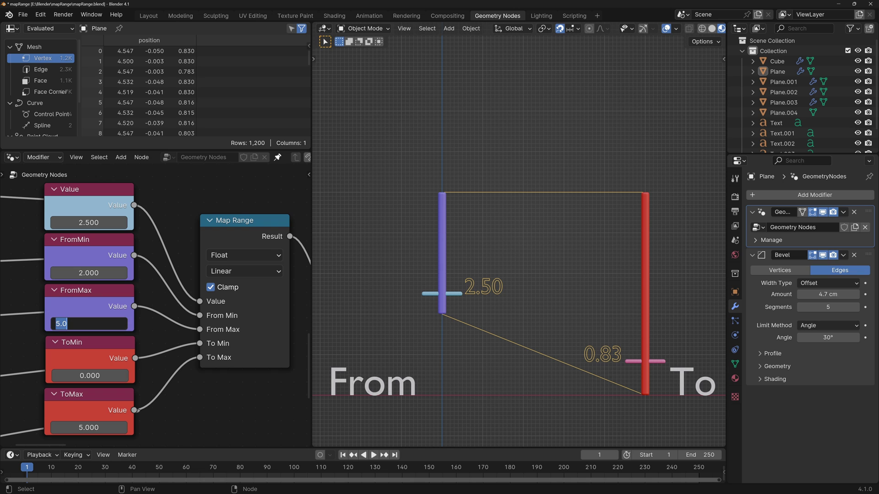
type("4")
key("Return")
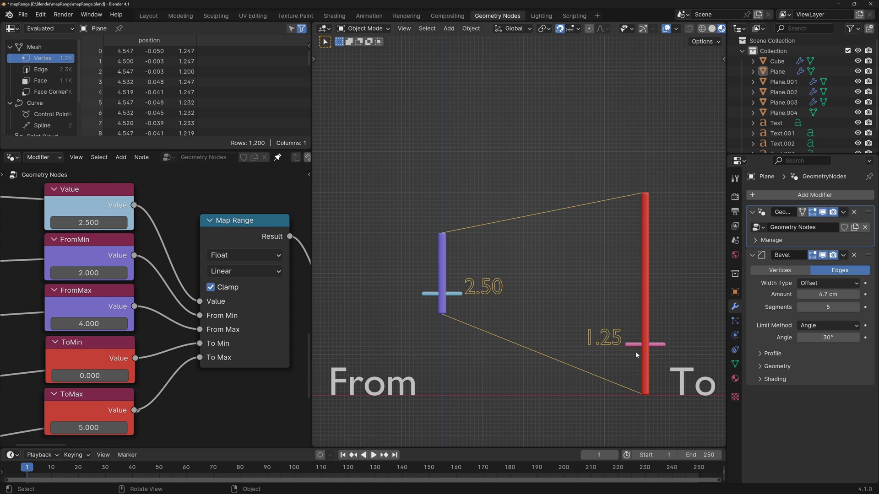
left_click_drag(89, 222, 133, 222)
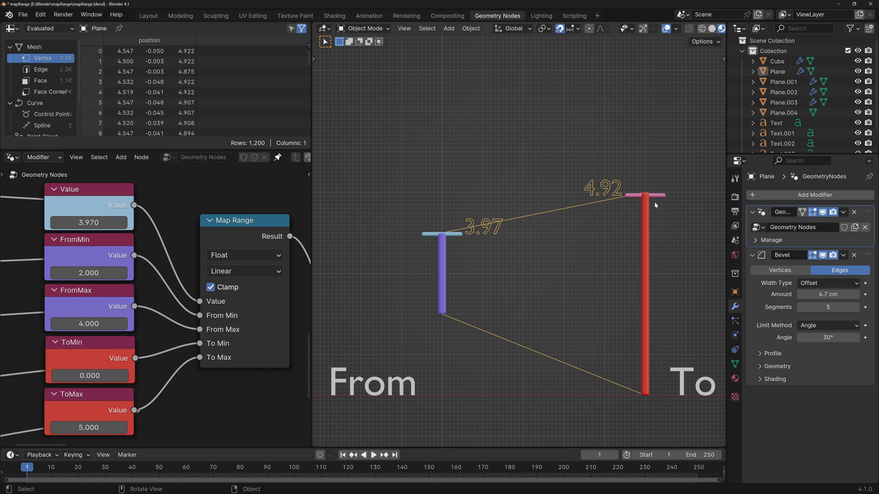
left_click_drag(89, 222, 26, 222)
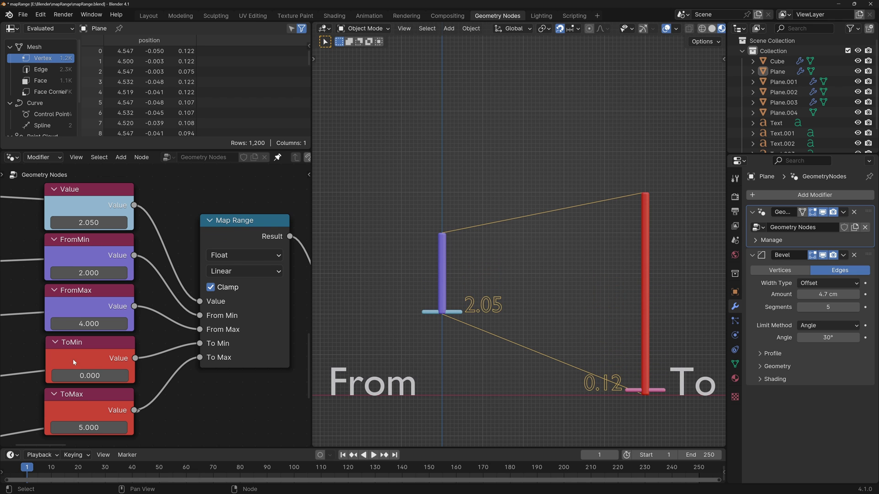
left_click(74, 375)
type("1")
key("Return")
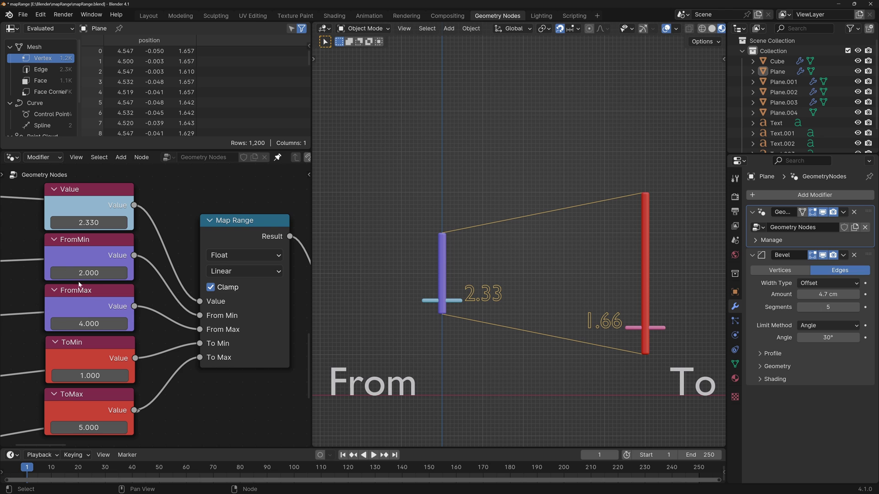
Step: Set the From range to 0–10 and To Min to 0
double_click(89, 273)
type("0")
key("Tab")
type("10")
key("Return")
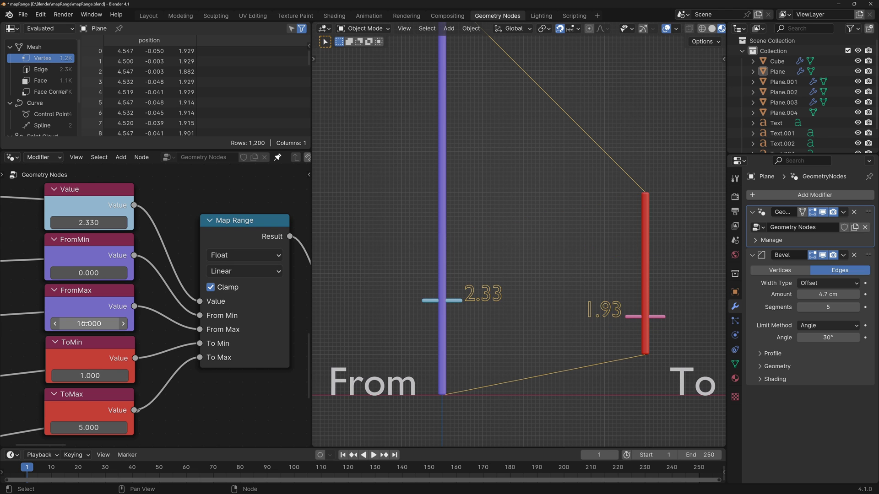
double_click(89, 375)
type("0")
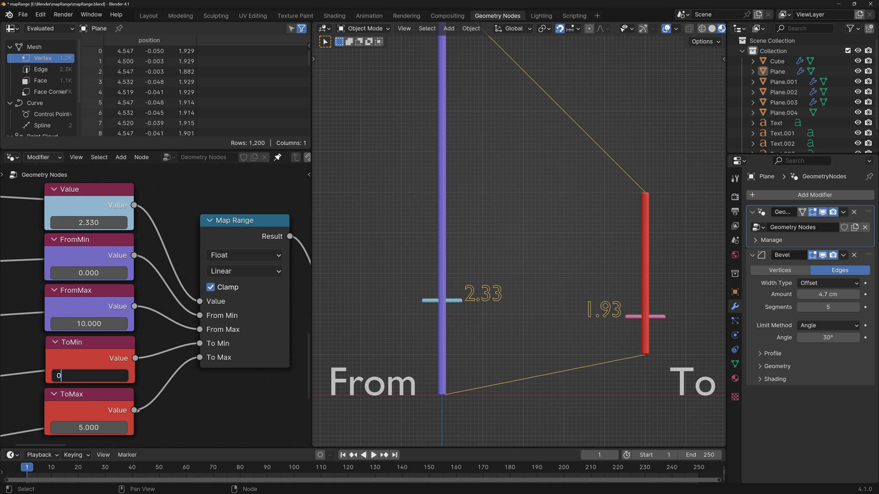
key("Return")
Step: Set the input Value to 1, then sweep it up to 5.77
scroll(436, 275, "down", 1)
double_click(89, 223)
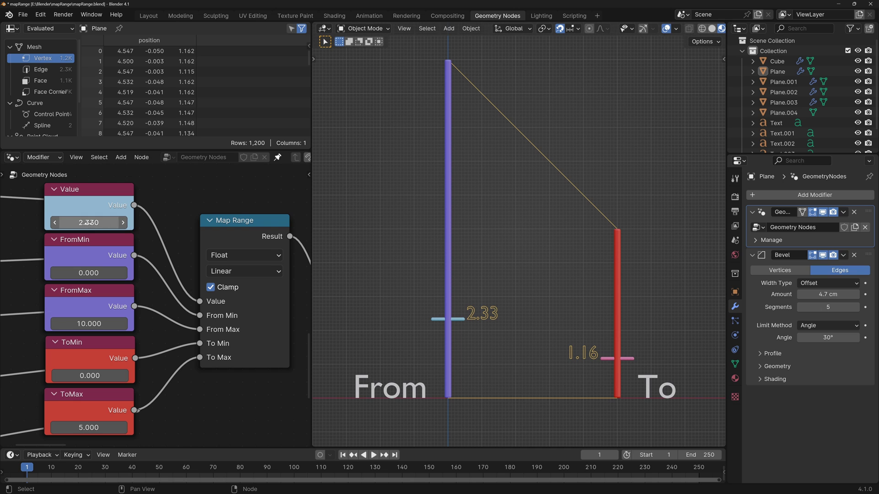
type("1")
key("Return")
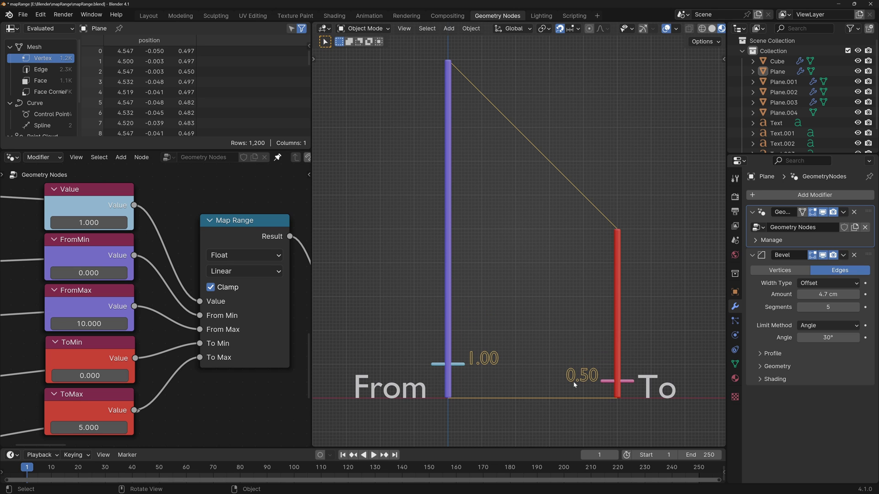
left_click_drag(89, 222, 149, 222, "shift")
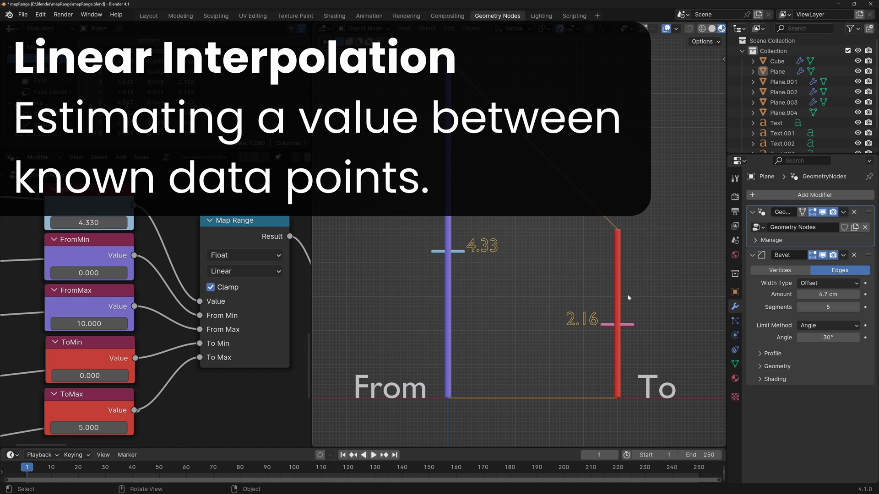
Step: Push Value to 10.82, disable Clamp, then raise Value to 12.17
scroll(608, 364, "down", 2)
mouse_move(112, 223)
left_mouse_down()
mouse_move(211, 223)
mouse_move(112, 223)
left_mouse_up()
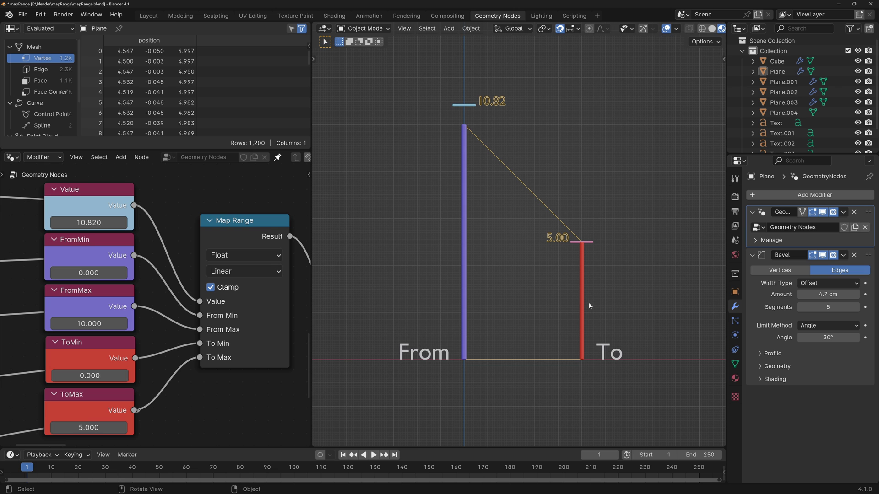
left_click(210, 287)
mouse_move(91, 222)
left_mouse_down()
mouse_move(112, 222)
mouse_move(62, 223)
mouse_move(119, 222)
mouse_move(67, 223)
mouse_move(76, 222)
left_mouse_up()
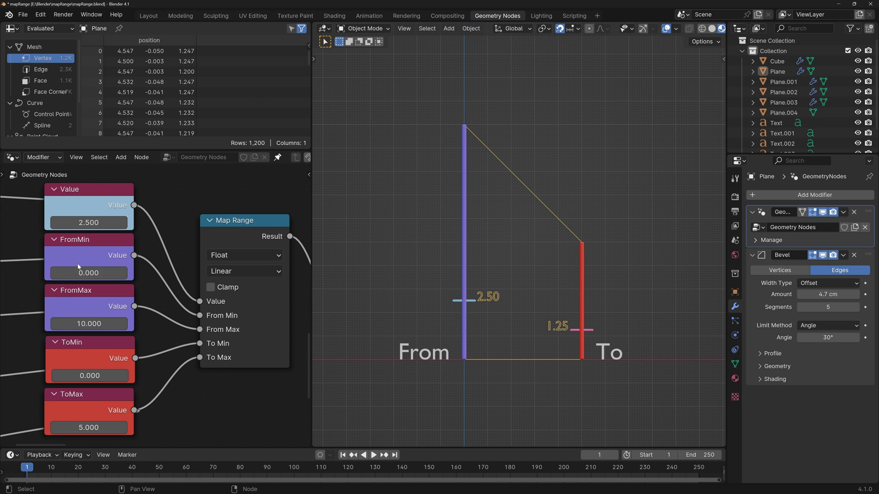
Step: Set From Max to 6, raise From Min to 9.06, Value 7.33, To Min 9.13
left_click(96, 323)
type("6")
key("Return")
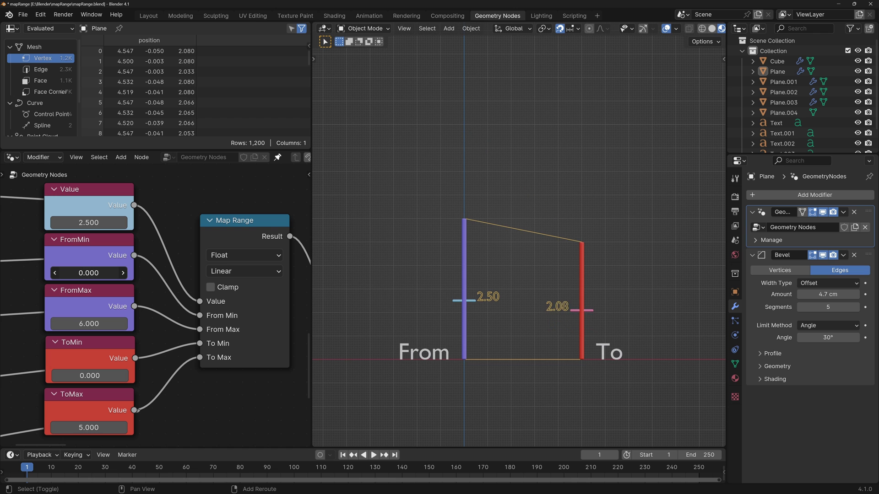
left_click_drag(89, 273, 230, 273)
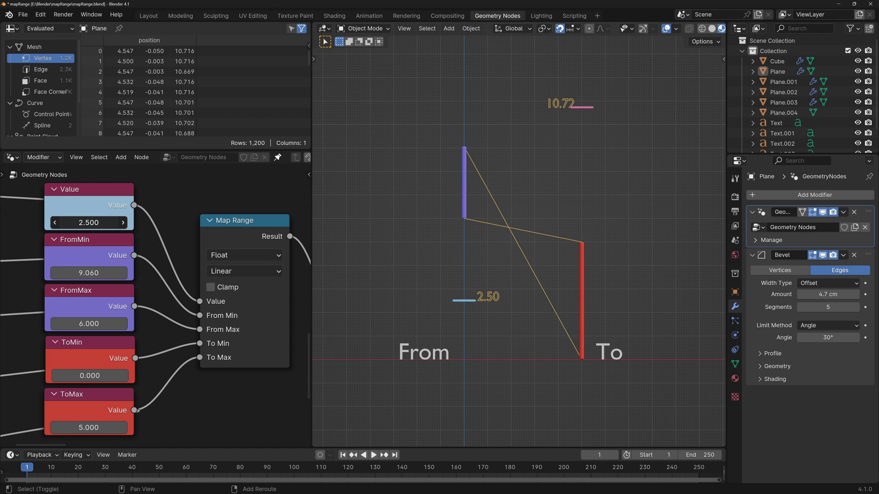
left_click_drag(88, 223, 187, 222)
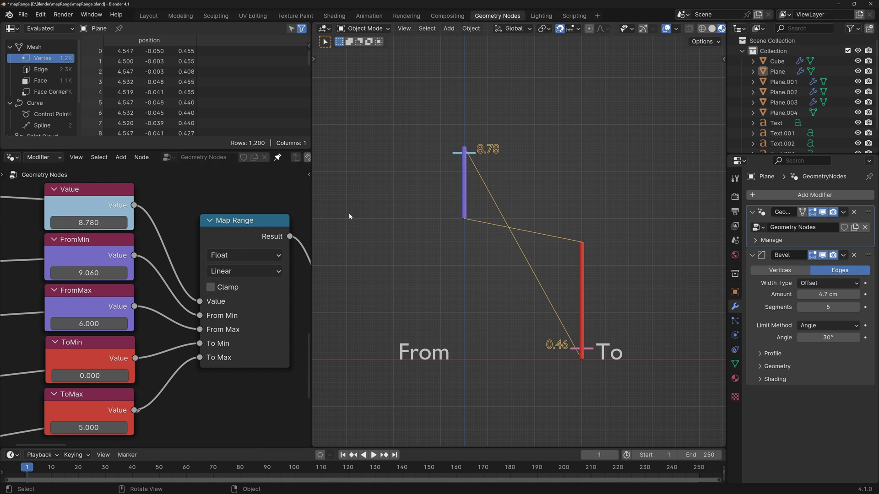
left_click_drag(123, 222, 105, 222)
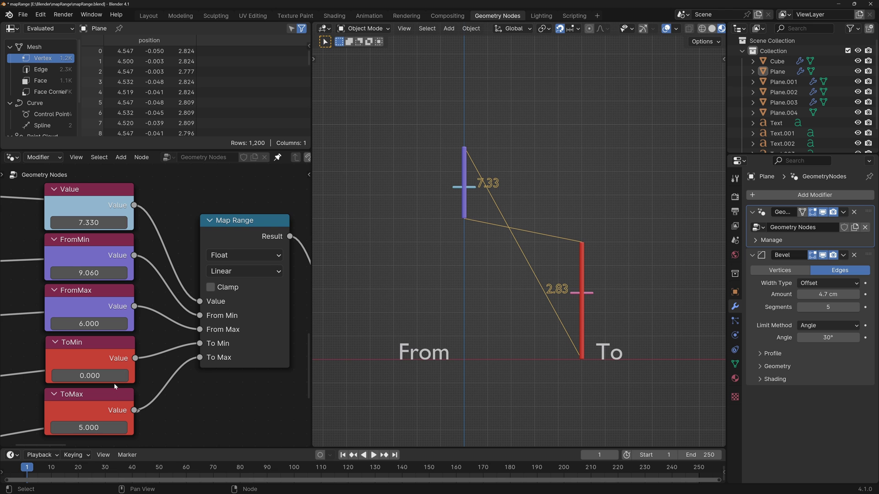
left_click_drag(108, 376, 238, 375)
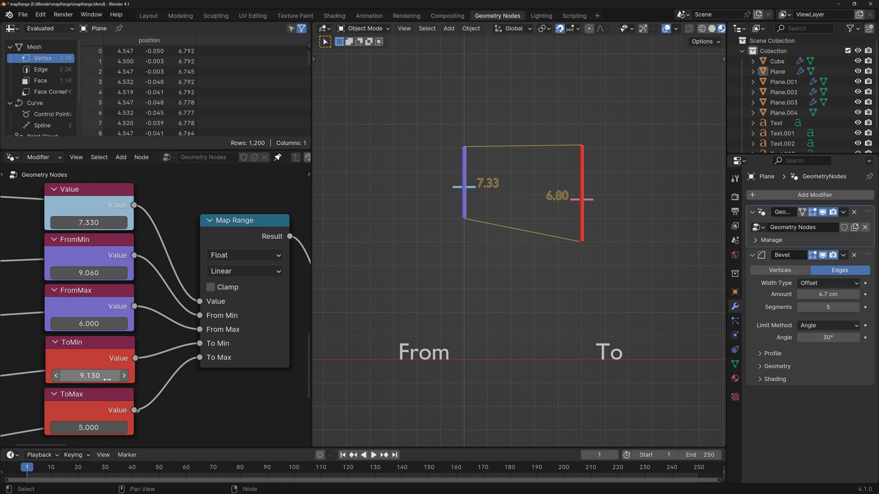
left_click_drag(88, 222, 64, 223)
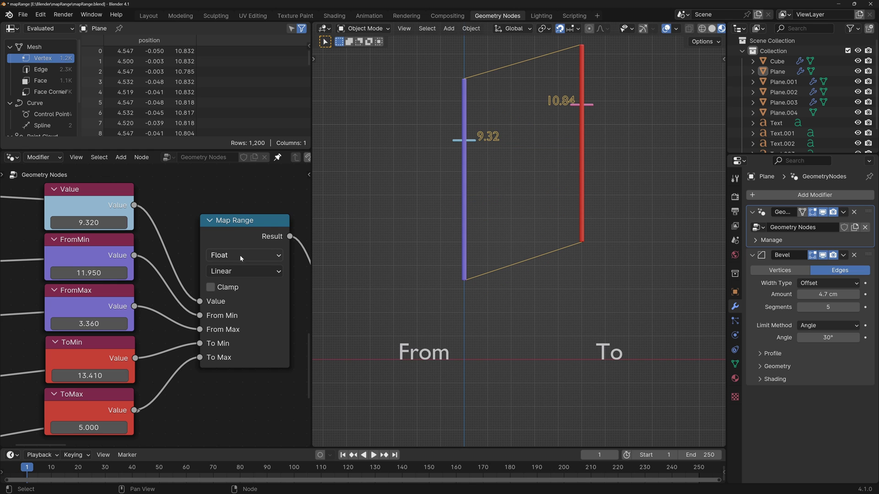
Step: Toggle the Map Range data type to Vector and keep Linear interpolation
left_click(240, 255)
left_click(240, 301)
scroll(234, 273, "down", 2)
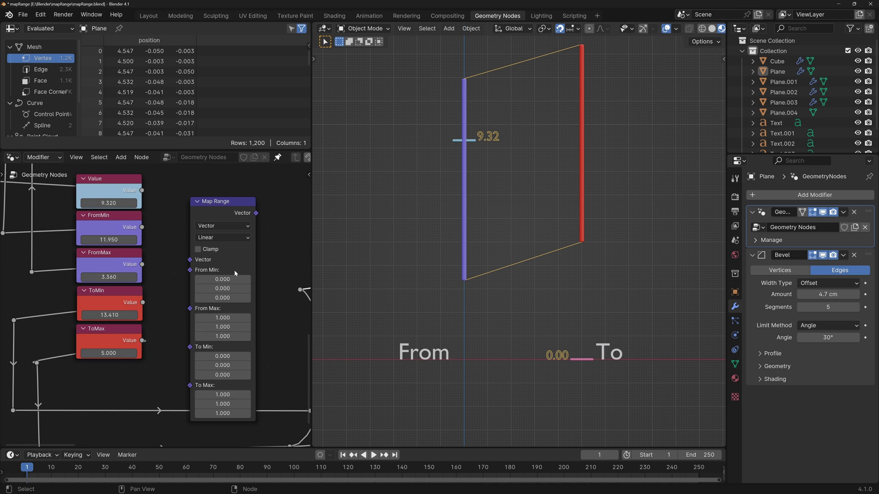
scroll(192, 348, "up", 1)
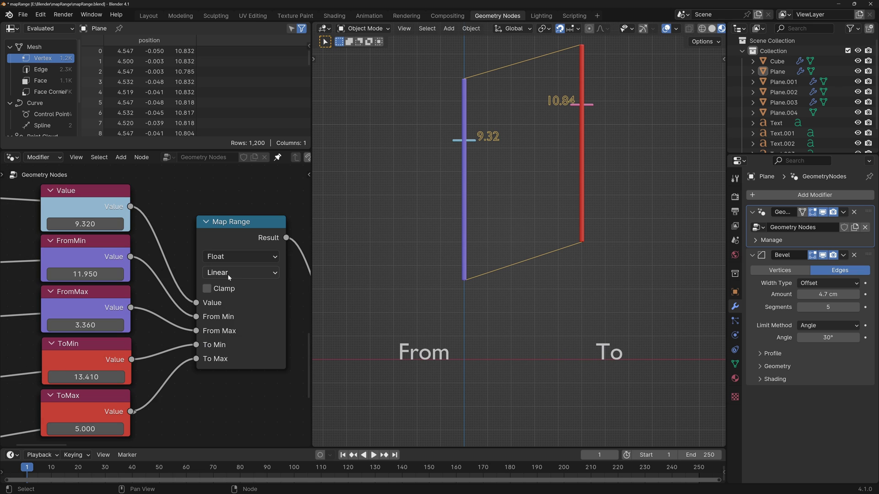
left_click(227, 273)
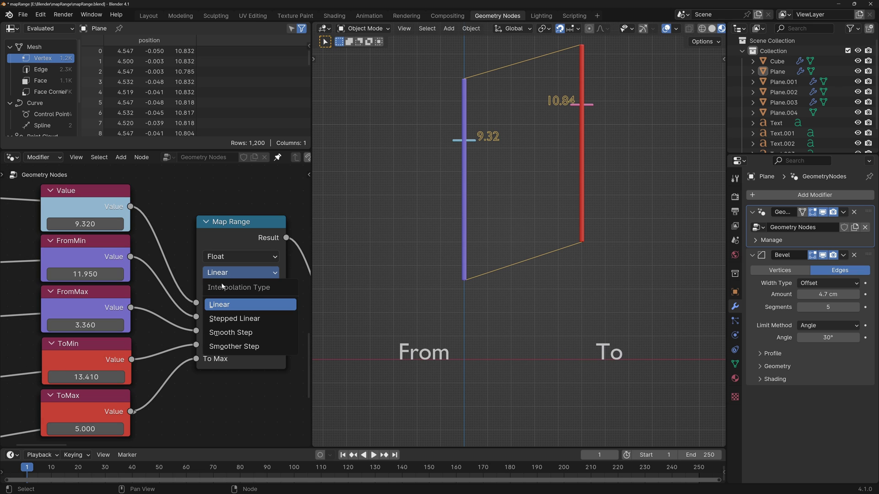
left_click(235, 306)
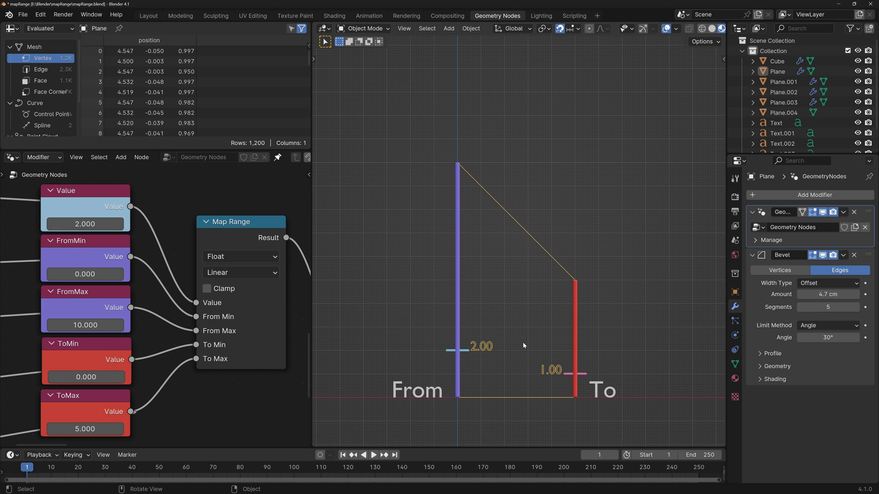
Step: Try Stepped Linear interpolation with 5 steps, sweeping Value between 7.73 and 1.88
left_click(224, 273)
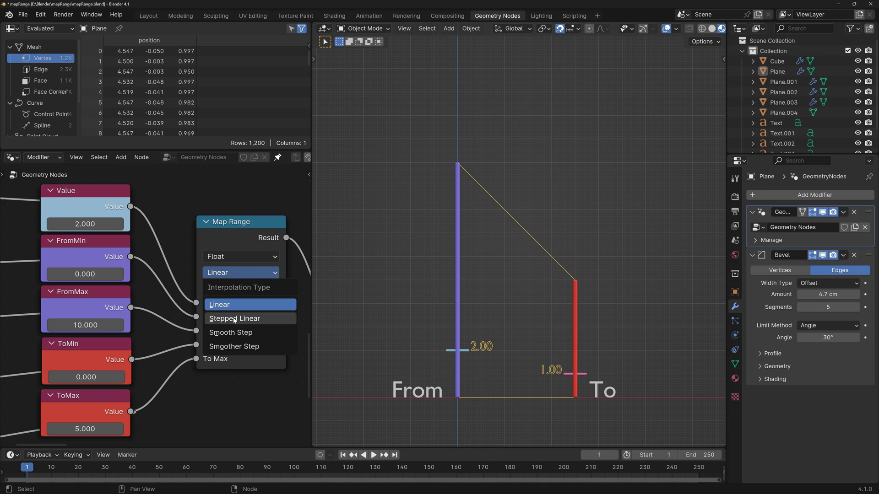
left_click(234, 318)
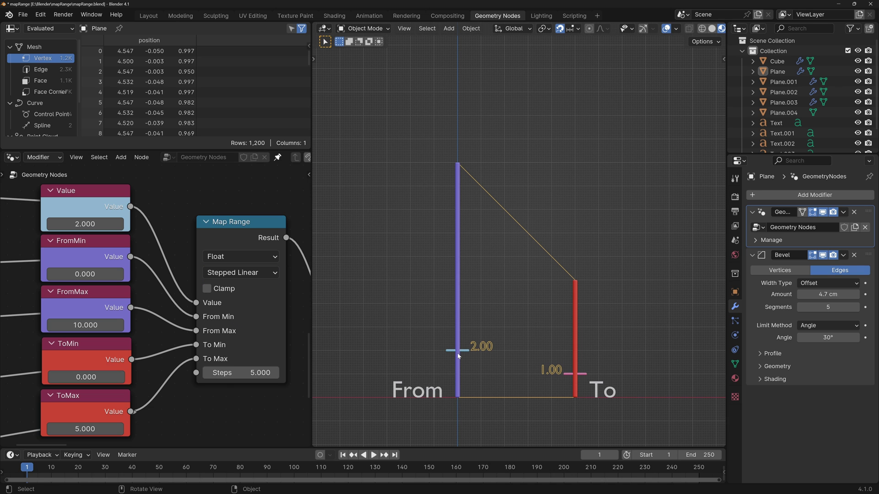
left_click_drag(240, 372, 283, 372)
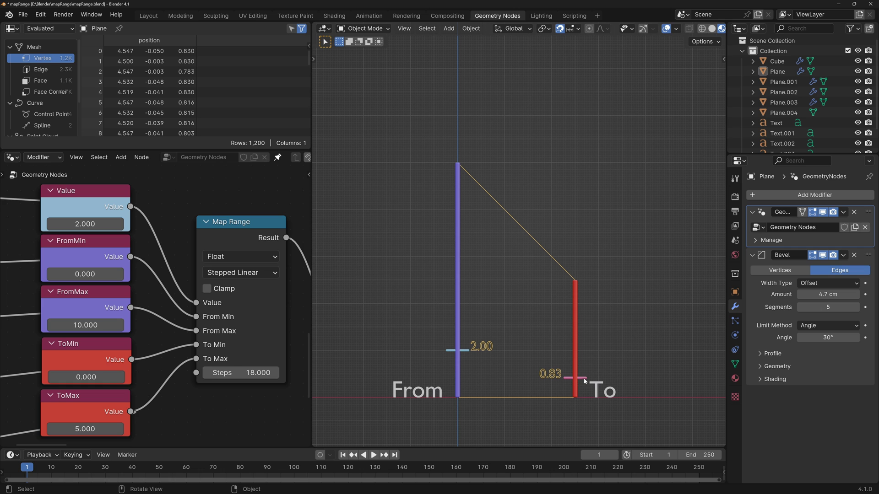
left_click(247, 373)
type("5")
key("Return")
left_click_drag(85, 224, 163, 224)
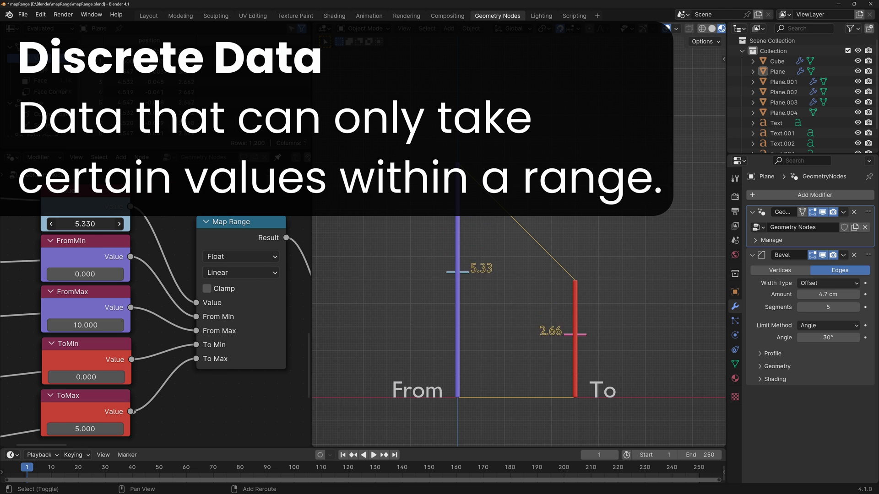
mouse_move(100, 224)
left_mouse_down()
mouse_move(55, 224)
mouse_move(135, 224)
left_mouse_up()
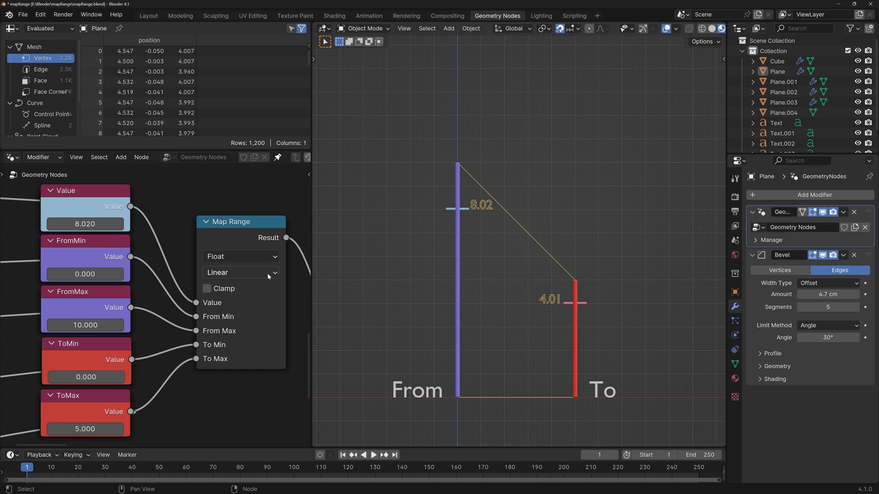
Step: Switch interpolation to Smooth Step, set From Max to 5, and adjust Value to about 2.95
left_click(240, 273)
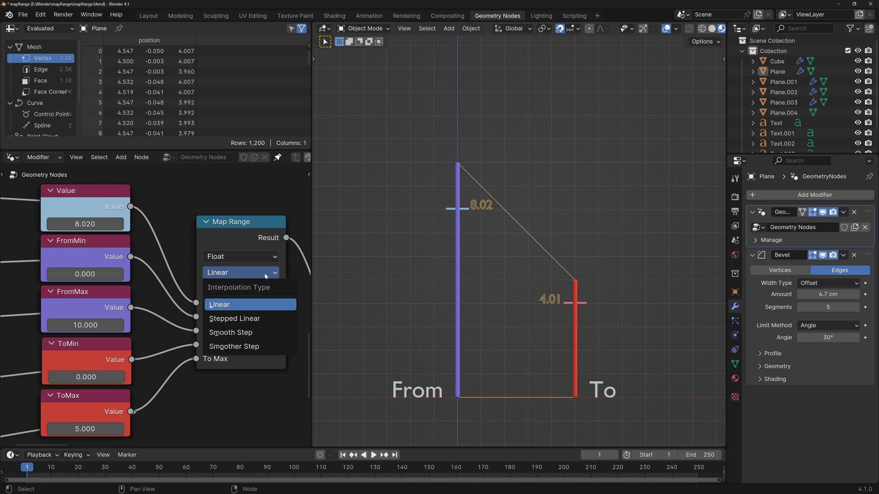
left_click(247, 333)
left_click(76, 325)
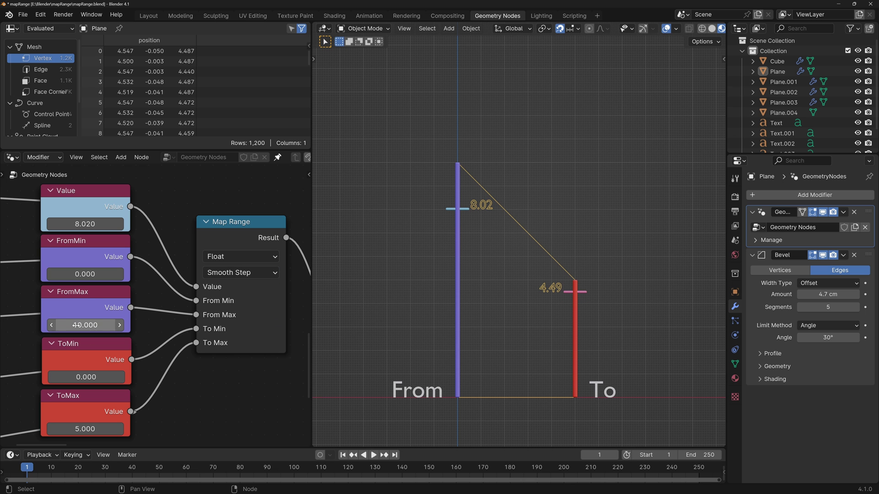
type("5")
key("Return")
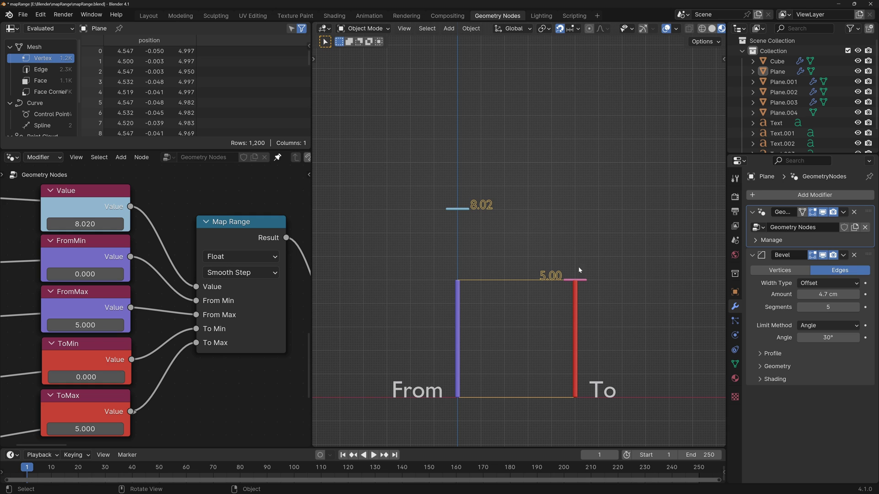
mouse_move(85, 224)
left_mouse_down()
mouse_move(57, 223)
mouse_move(78, 224)
left_mouse_up()
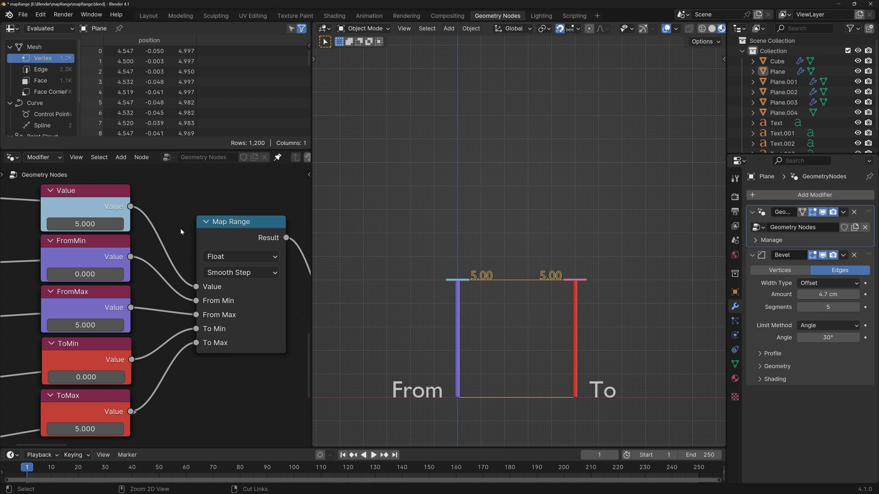
Step: Cut the links feeding the Map Range inputs and zoom the node view
mouse_move(181, 230)
right_mouse_down("ctrl")
mouse_move(259, 327)
mouse_move(306, 236)
right_mouse_up("ctrl")
scroll(173, 296, "up", 3)
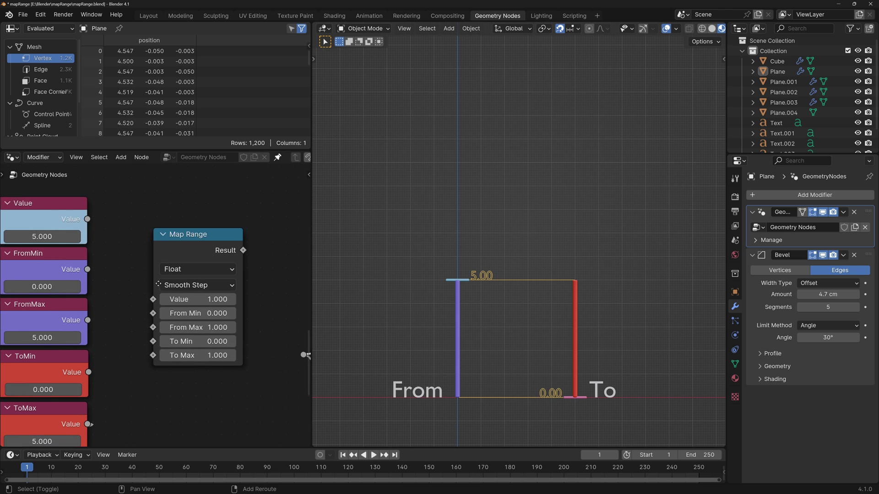
scroll(173, 297, "up", 1)
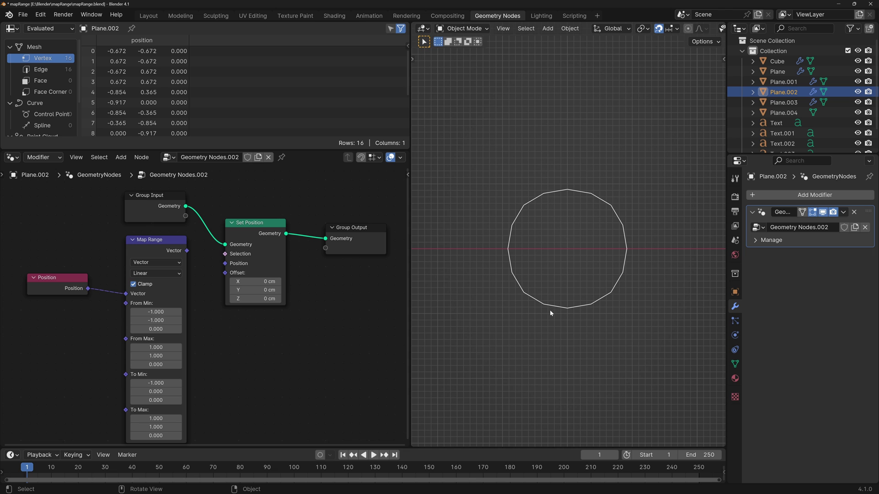
key("Tab")
scroll(595, 289, "up", 3)
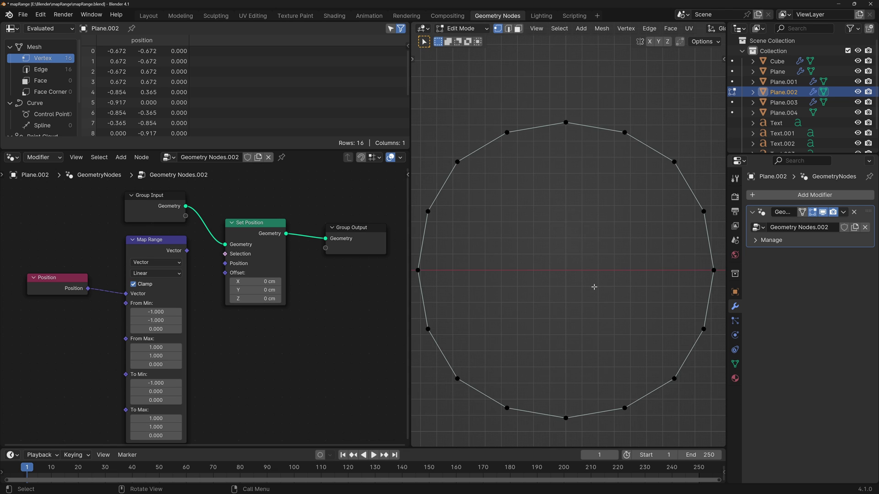
scroll(566, 278, "down", 3)
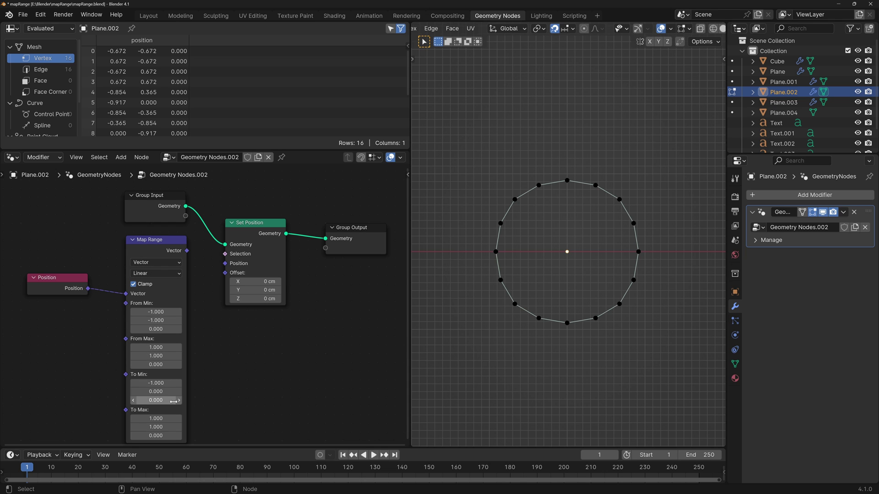
scroll(174, 321, "up", 1)
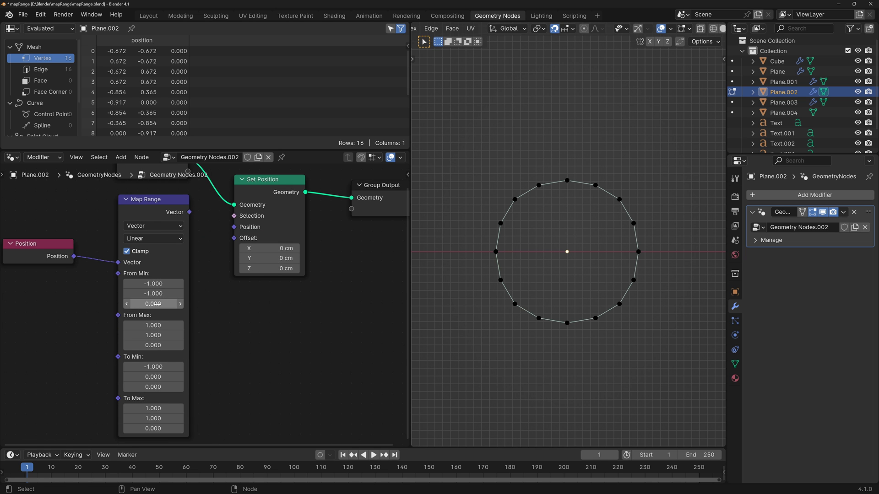
mouse_move(545, 256)
middle_mouse_down()
mouse_move(585, 246)
mouse_move(556, 257)
middle_mouse_up()
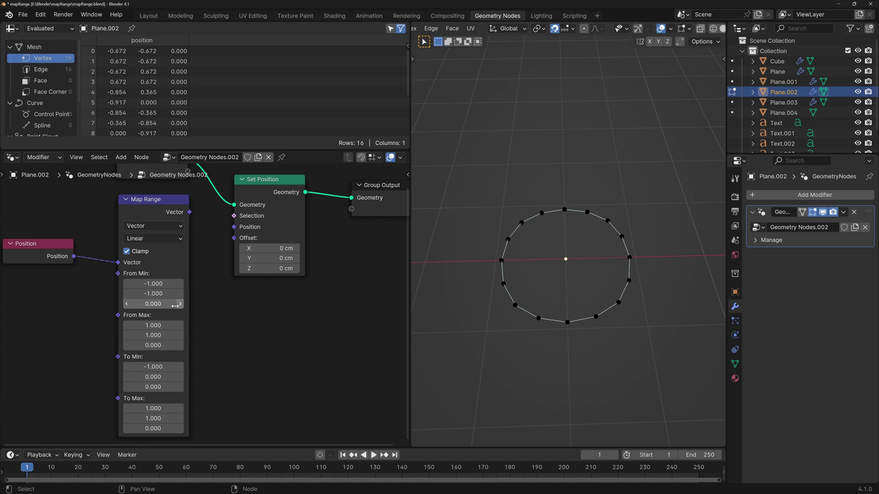
key("KP_7")
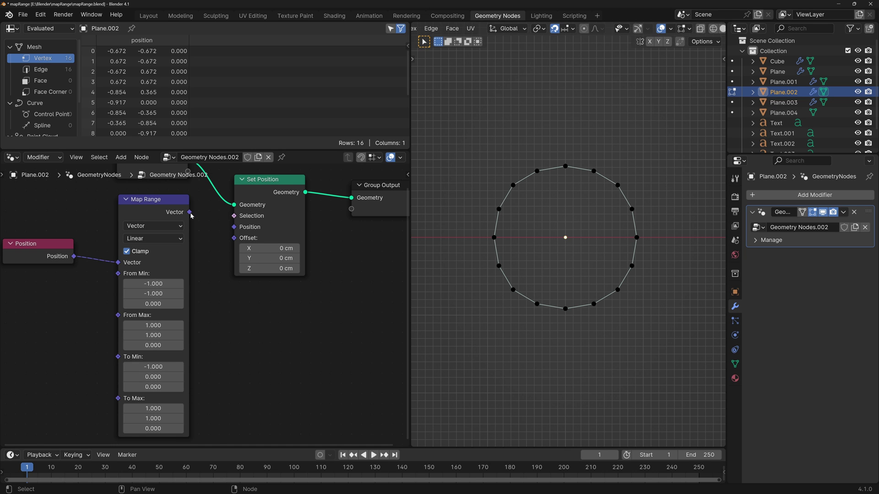
left_click_drag(189, 212, 233, 229)
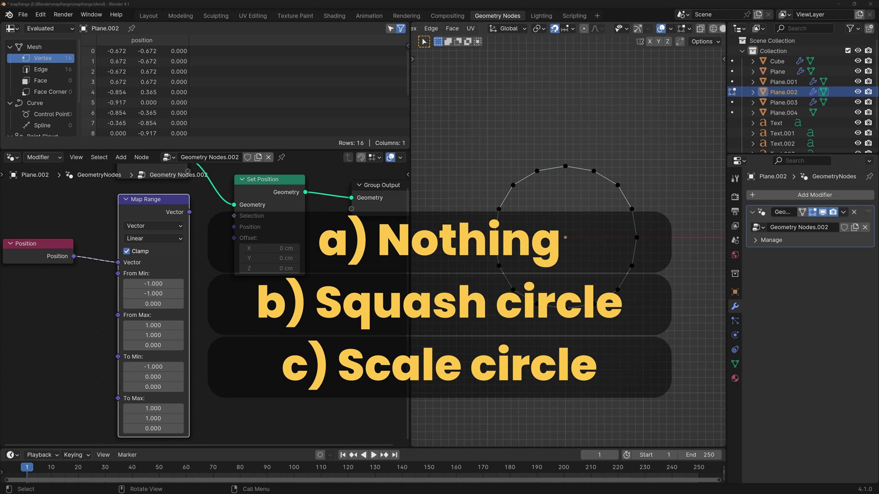
Step: Connect Map Range's Vector output to Set Position's Position and compare against the original vertices
key("Tab")
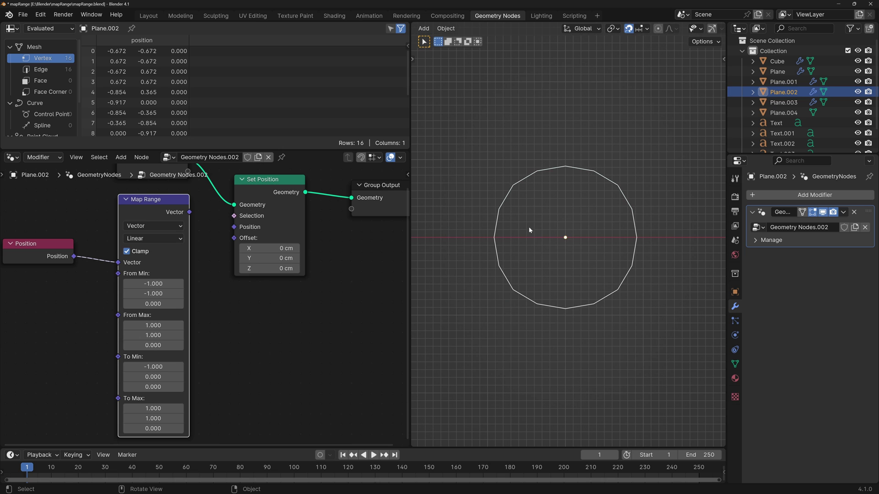
left_click_drag(189, 212, 234, 227)
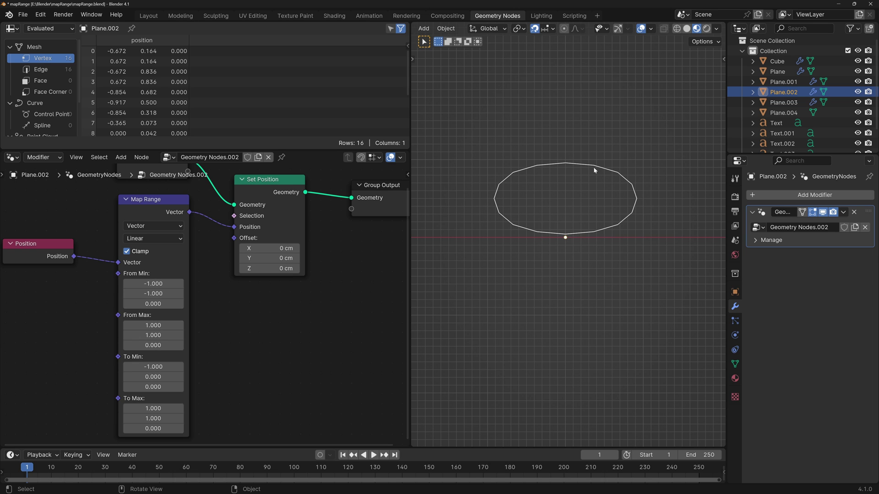
key("Tab")
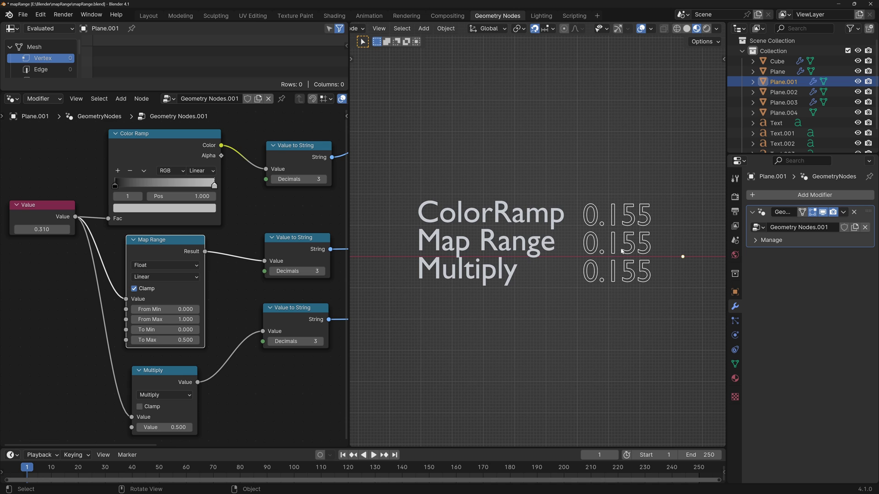
Step: Raise the Value input to 0.920 so ColorRamp, Map Range and Multiply all read 0.460
scroll(81, 290, "down", 3)
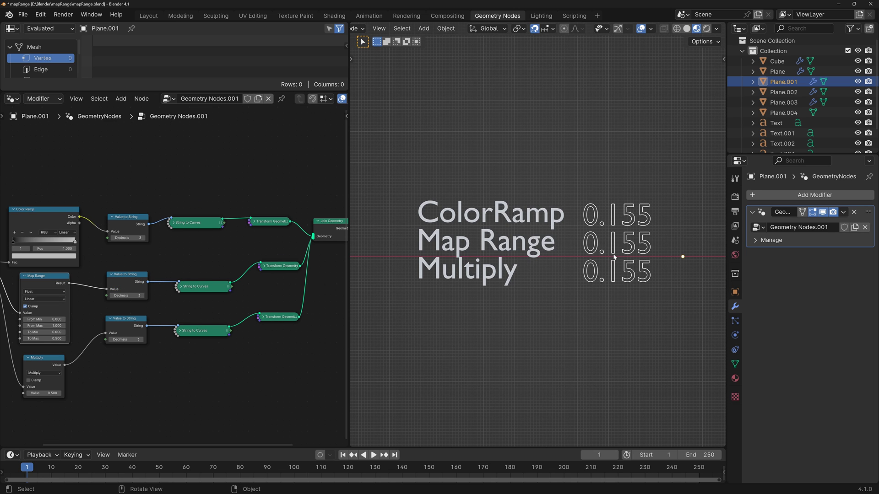
scroll(322, 259, "up", 3)
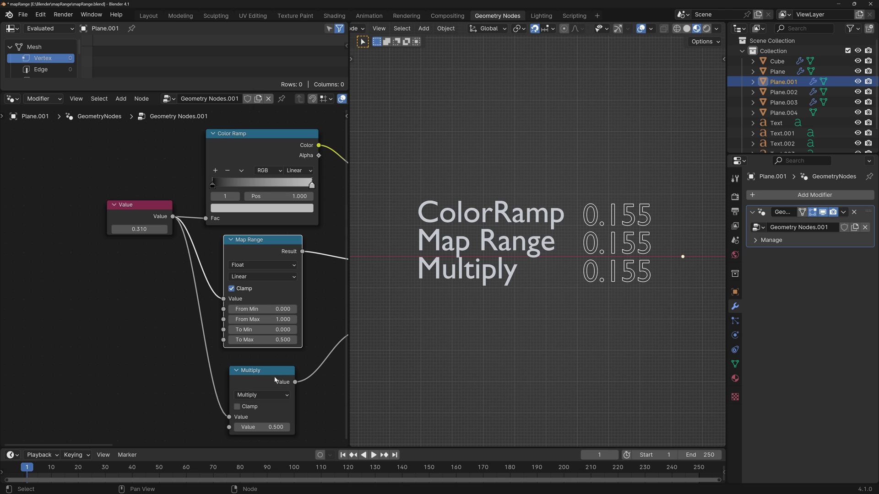
left_click_drag(139, 229, 195, 229)
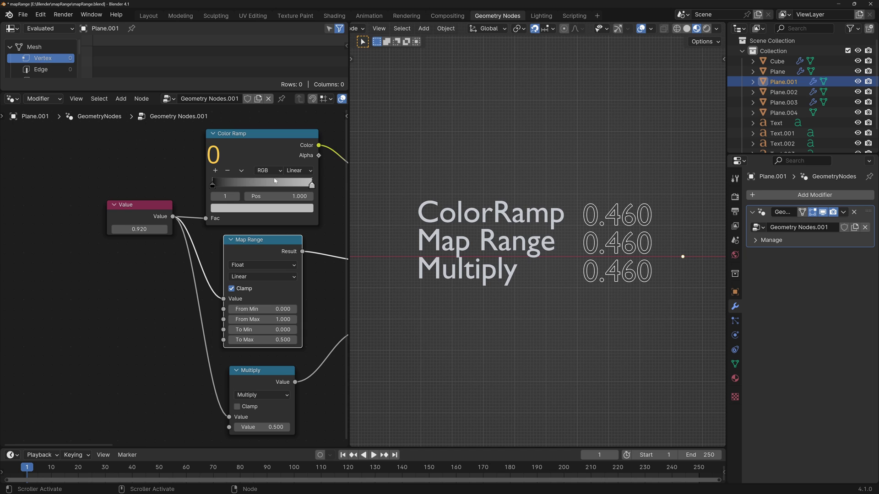
left_click_drag(212, 185, 255, 185)
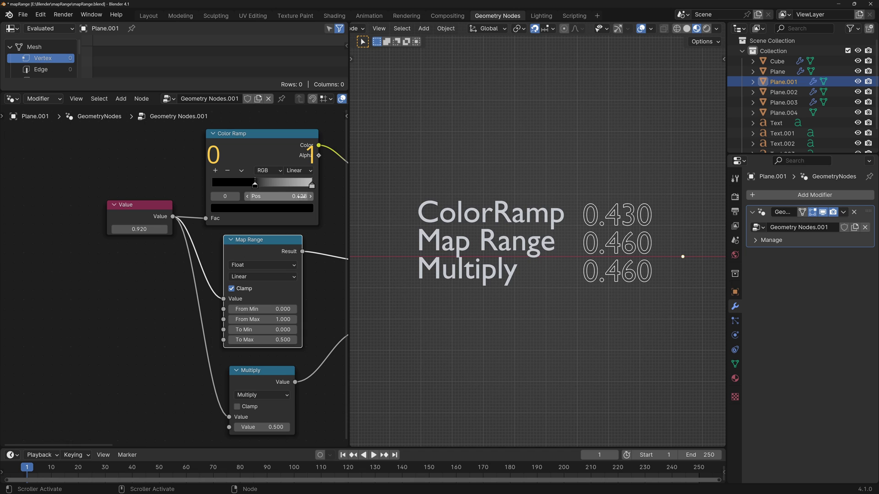
left_click_drag(255, 186, 213, 187)
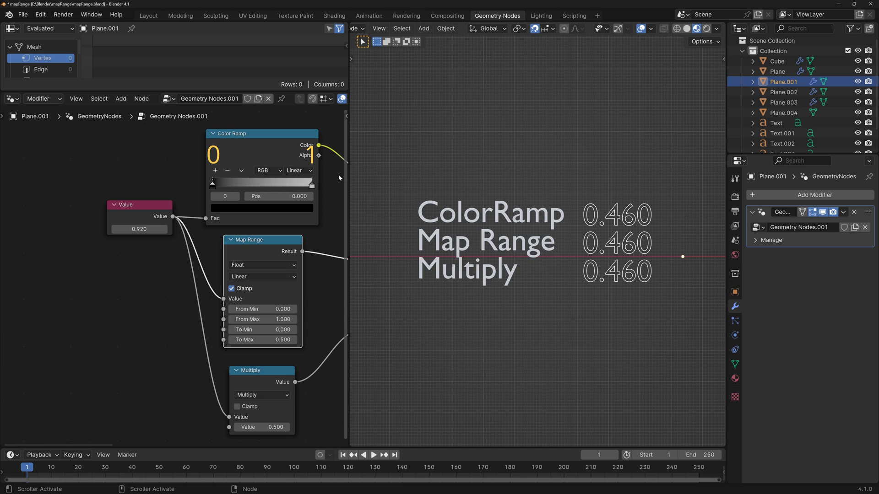
left_click(312, 185)
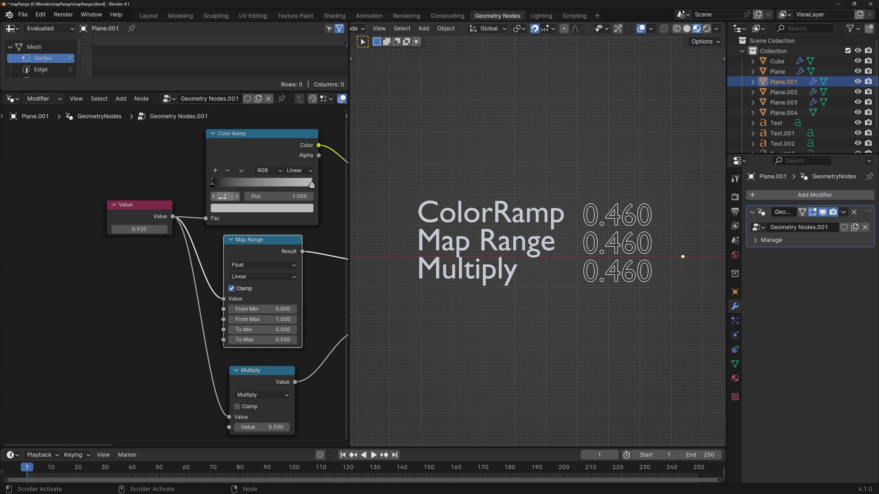
left_click(213, 196)
left_click(238, 208)
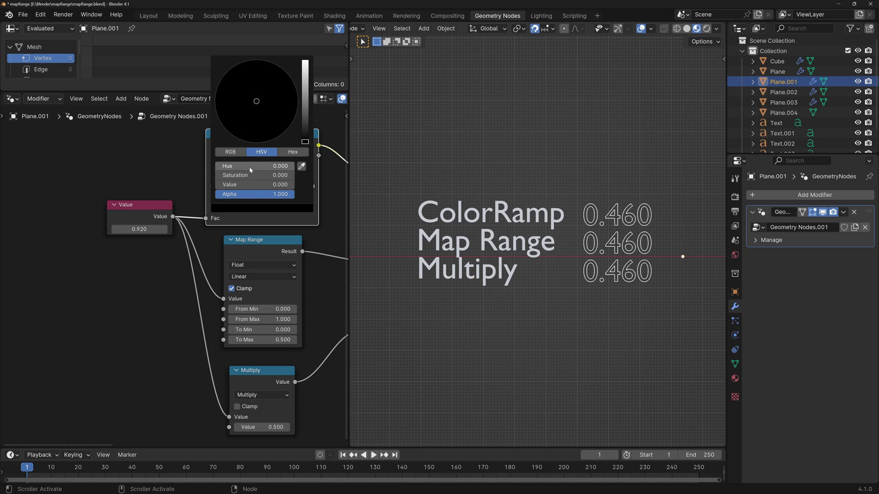
left_click(312, 185)
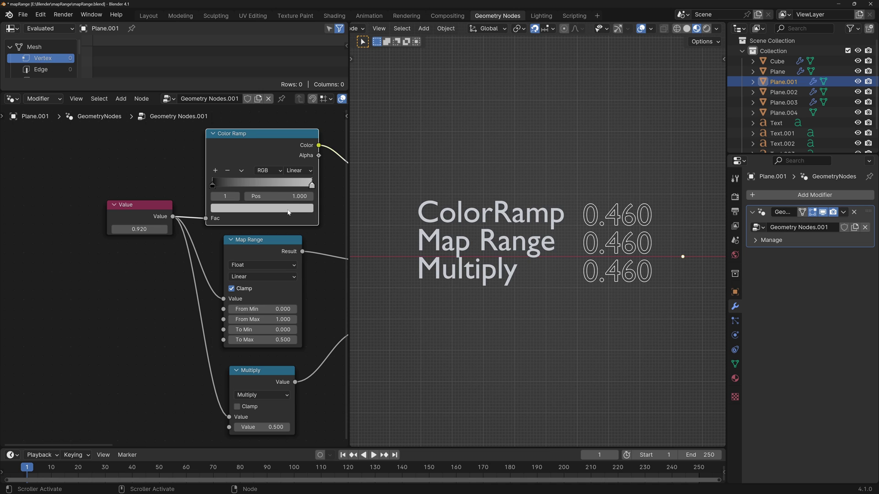
left_click(288, 212)
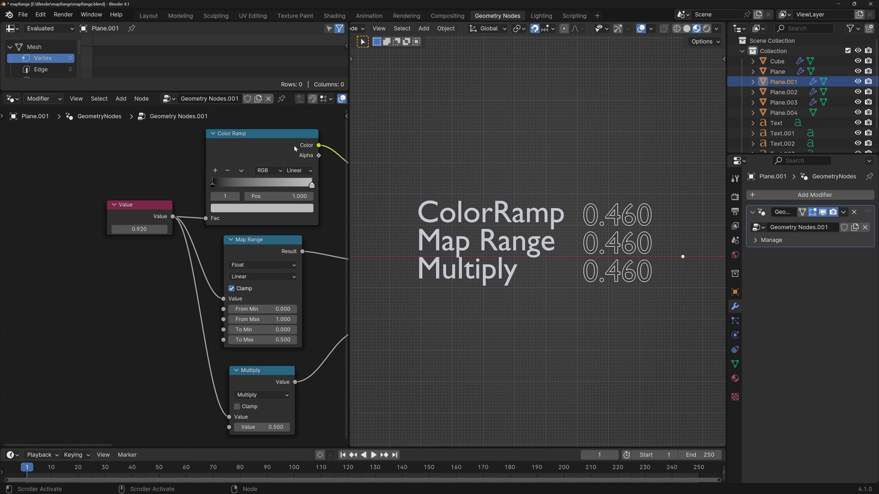
left_click(291, 208)
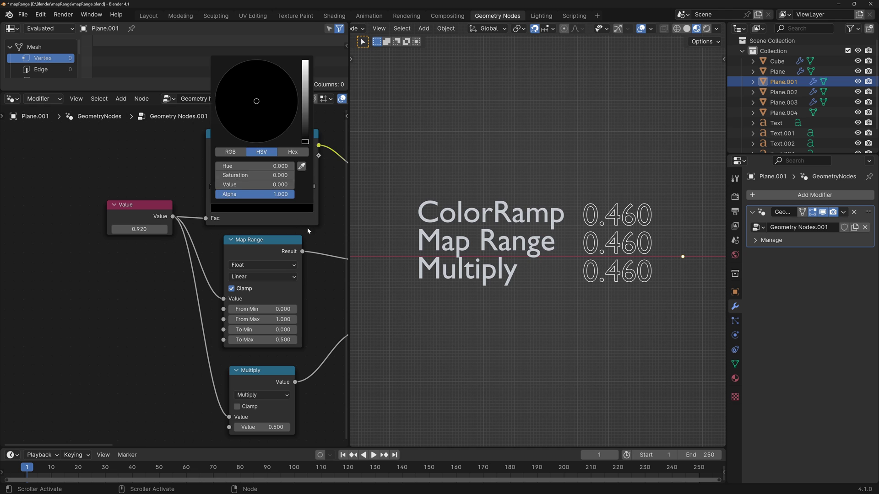
left_click_drag(263, 135, 263, 130)
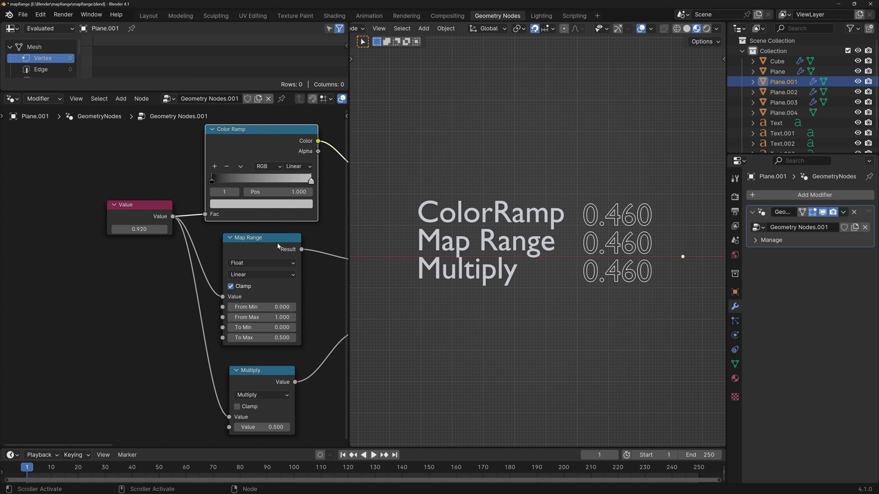
left_click_drag(279, 248, 282, 241)
left_click_drag(271, 370, 272, 367)
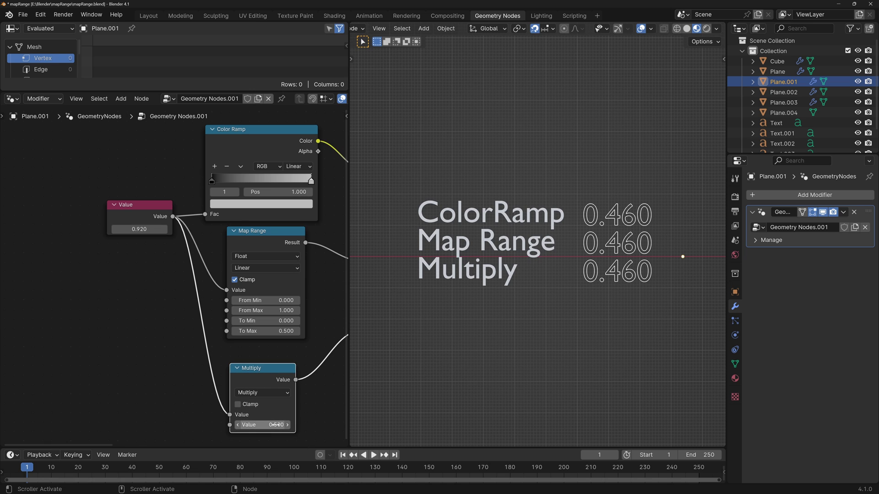
Step: Change the Math node from Multiply to Divide with a divisor of 2.000
left_click(271, 391)
left_click(271, 402)
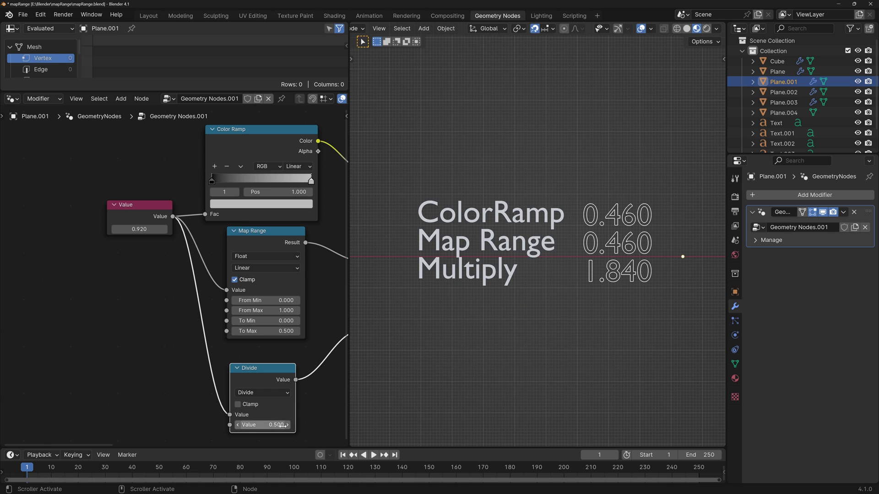
left_click(281, 425)
type("2")
key("Return")
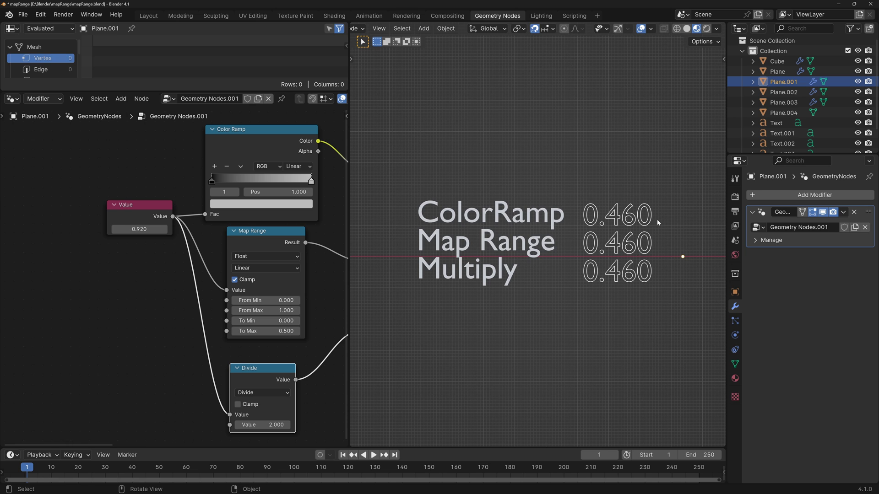
Step: Set Map Range to Smooth Step and ColorRamp to Ease interpolation, and lower the Value
left_click(275, 268)
left_click(262, 316)
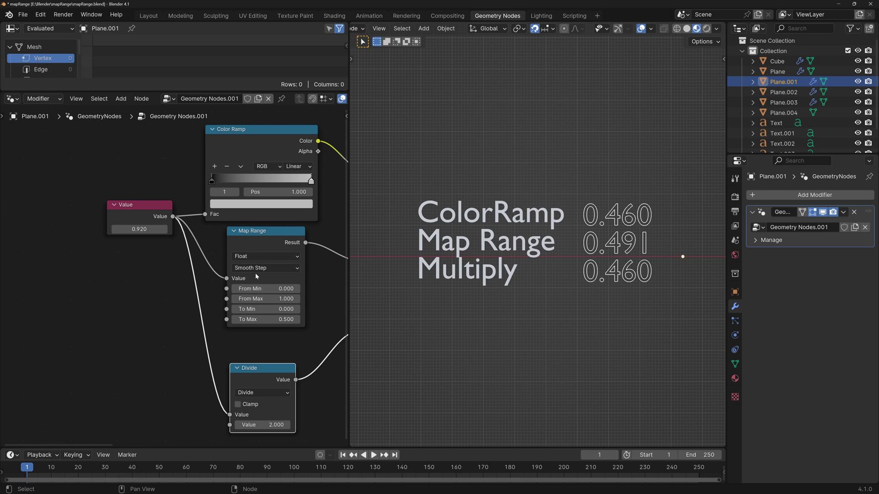
left_click(300, 167)
left_click(297, 201)
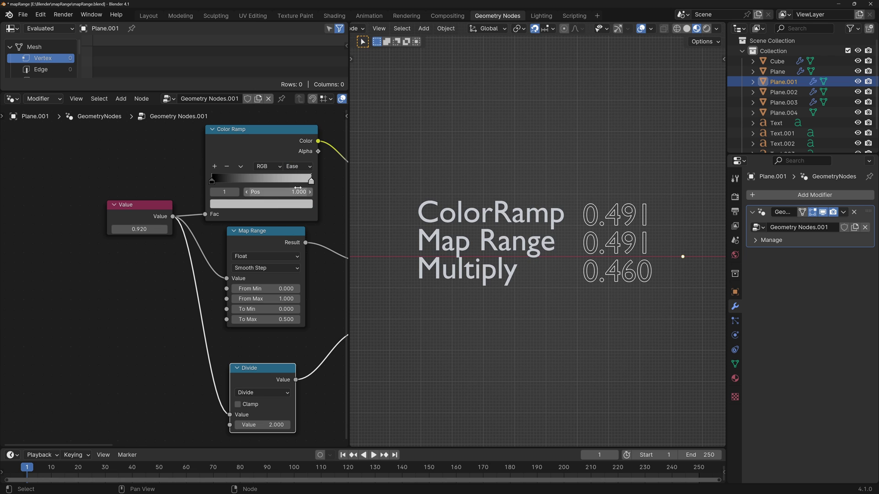
mouse_move(151, 228)
left_mouse_down()
mouse_move(80, 228)
mouse_move(138, 229)
left_mouse_up()
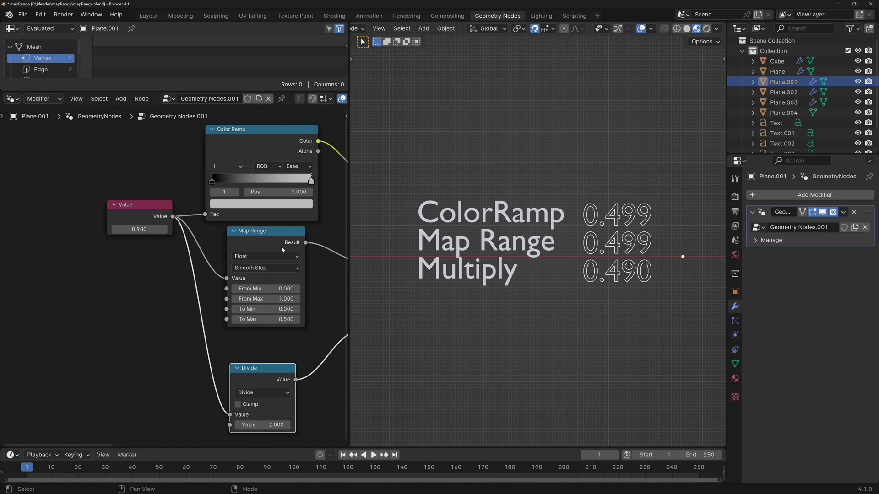
Step: Set Map Range From Min to -3.5 and From Max to 6.9
left_click_drag(287, 289, 247, 289)
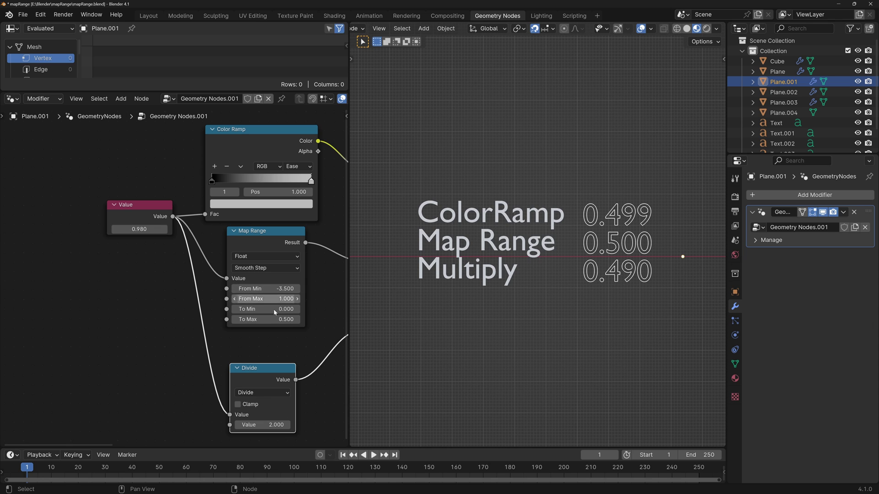
left_click(286, 299)
type("6.9")
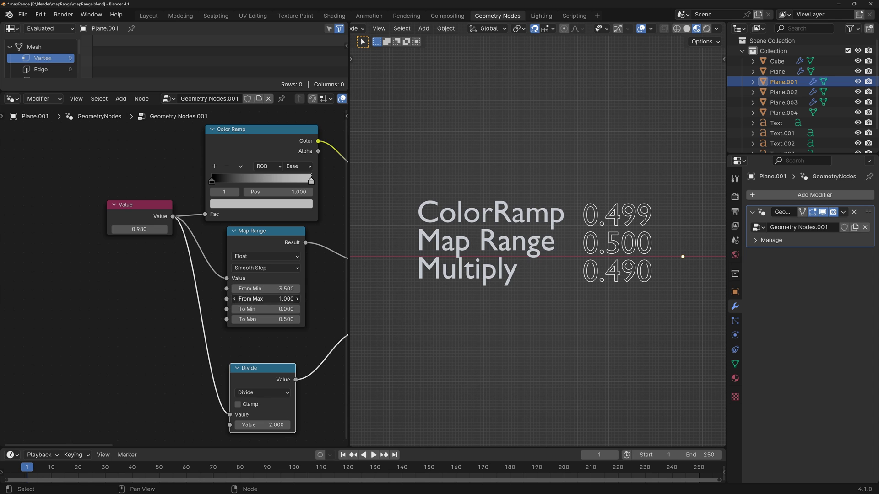
key("Return")
Step: Tidy the layout by nudging the Color Ramp node and moving the Divide node up-left
left_click_drag(312, 182, 331, 182)
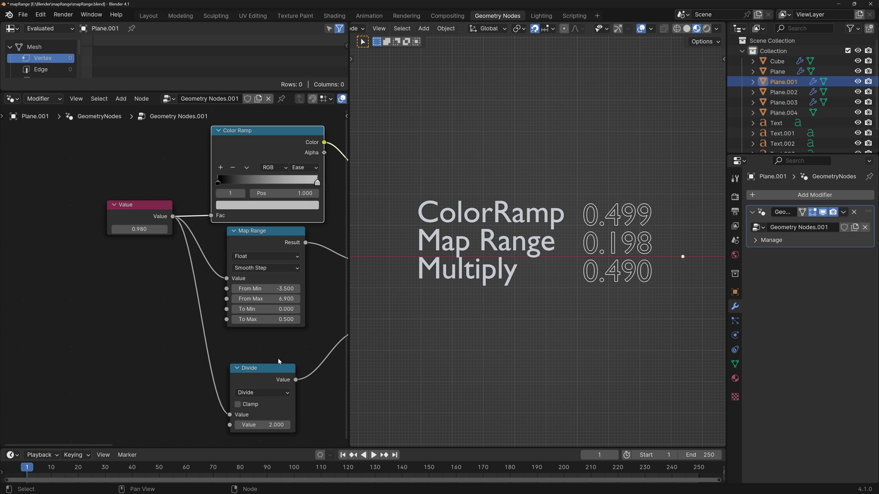
left_click_drag(274, 369, 274, 354)
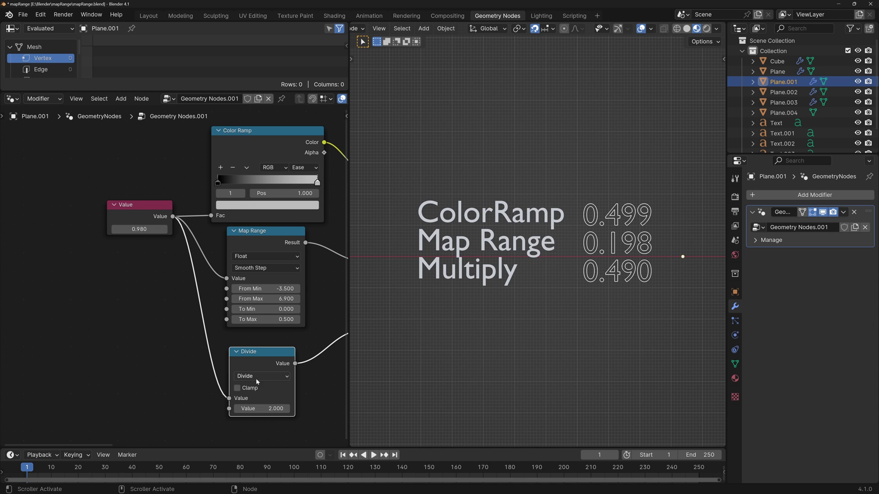
left_click_drag(292, 352, 283, 353)
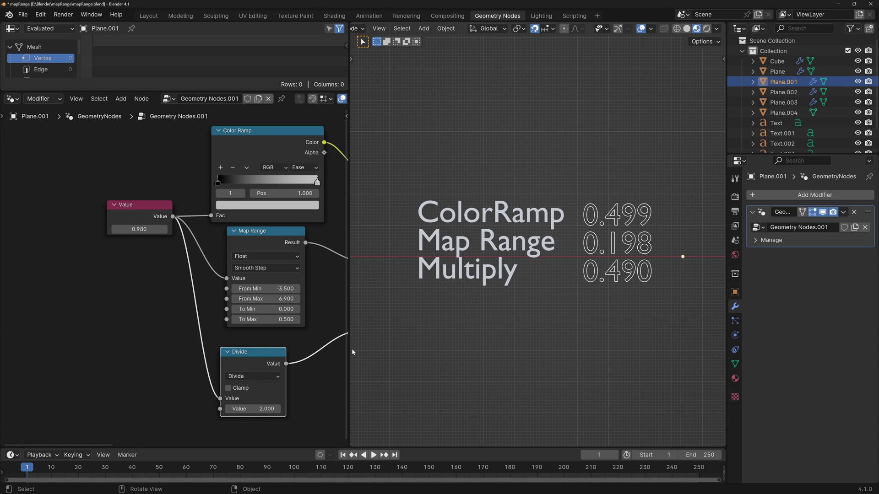
Step: Nudge the muted Map Range node in Plane.003's Geometry Nodes.003 terrain tree
left_click_drag(258, 318, 254, 319)
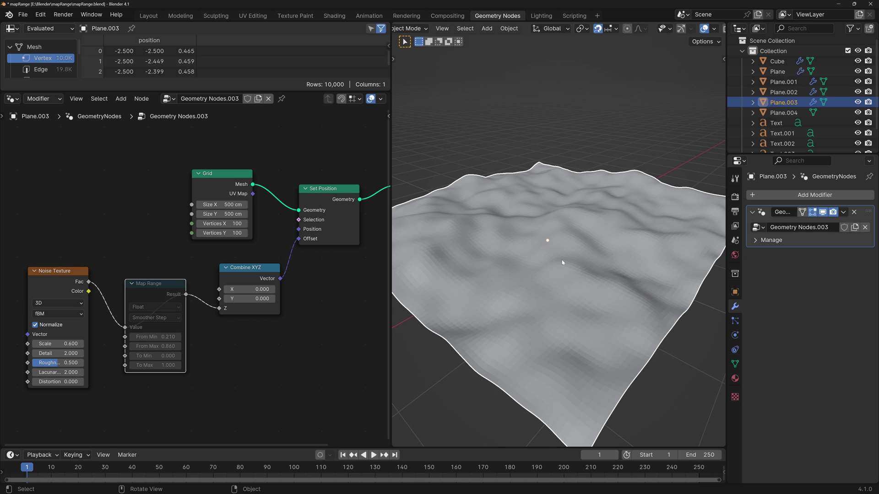
Step: Unmute the Map Range node and set its From Min to 0.45
middle_click_drag(562, 262, 586, 264)
middle_click_drag(623, 183, 590, 220)
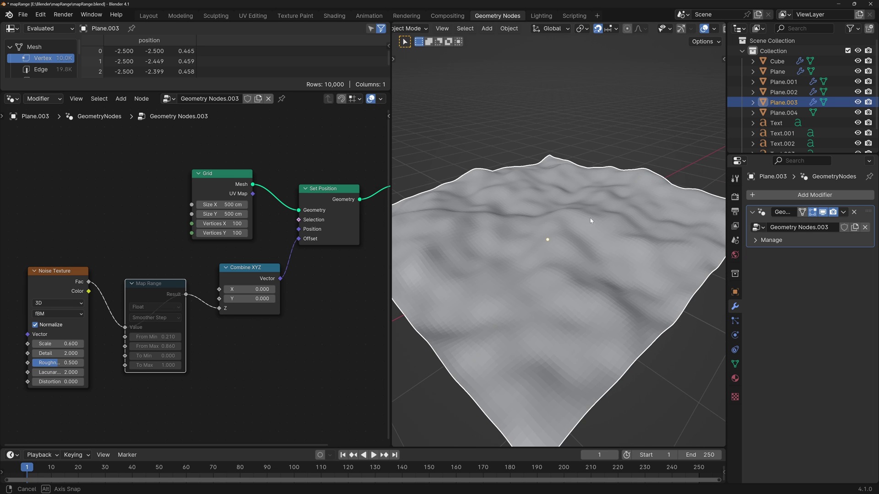
key("m")
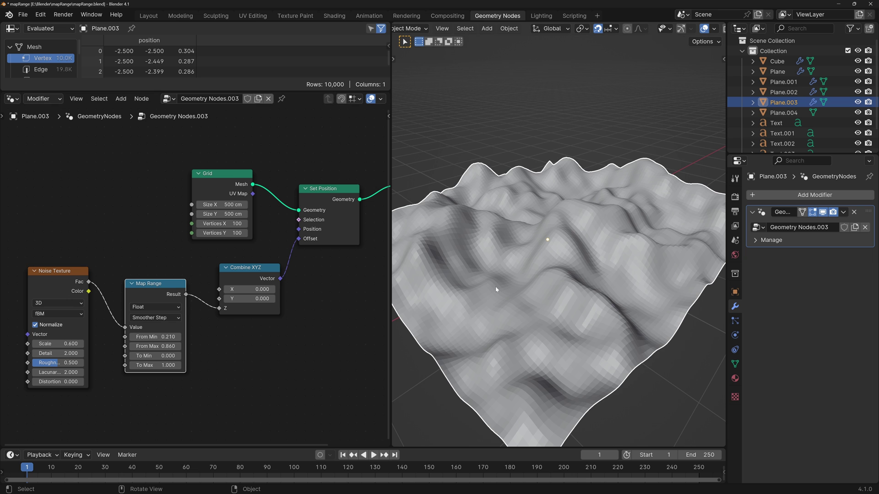
mouse_move(595, 281)
middle_mouse_down()
mouse_move(620, 286)
mouse_move(598, 276)
middle_mouse_up()
double_click(155, 337)
type("0.45")
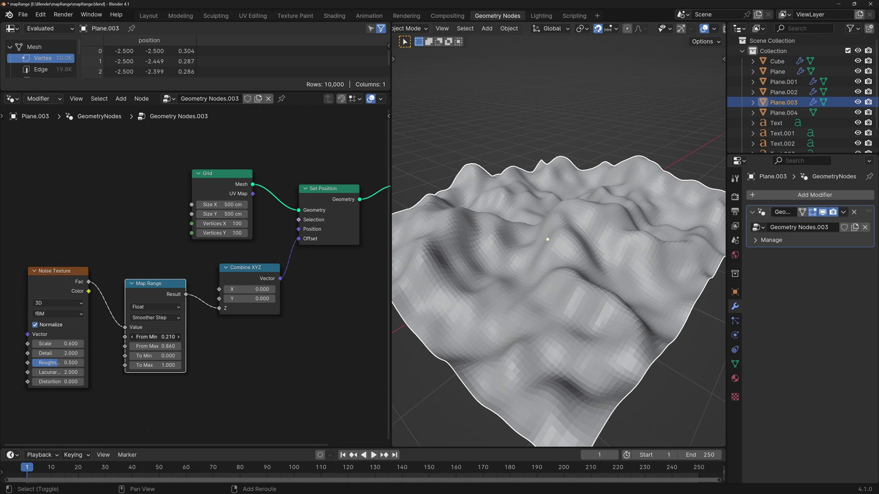
key("Return")
Step: Set Map Range From Max to 0.610 to raise the terrain peaks
middle_click_drag(630, 310, 508, 344)
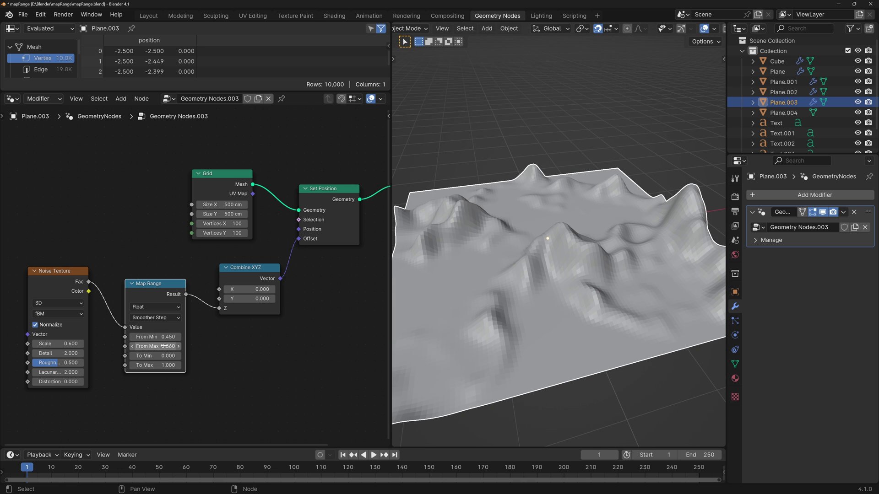
mouse_move(164, 346)
left_mouse_down()
mouse_move(145, 346)
mouse_move(171, 347)
left_mouse_up()
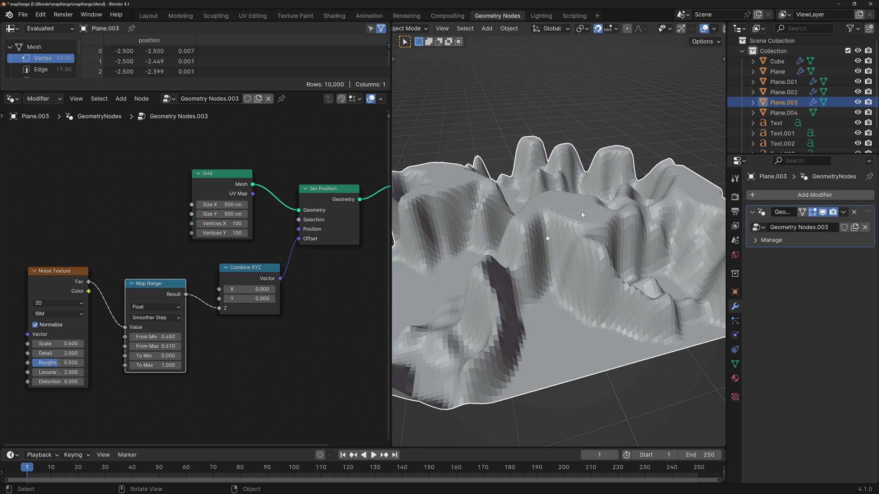
middle_click_drag(577, 256, 551, 207)
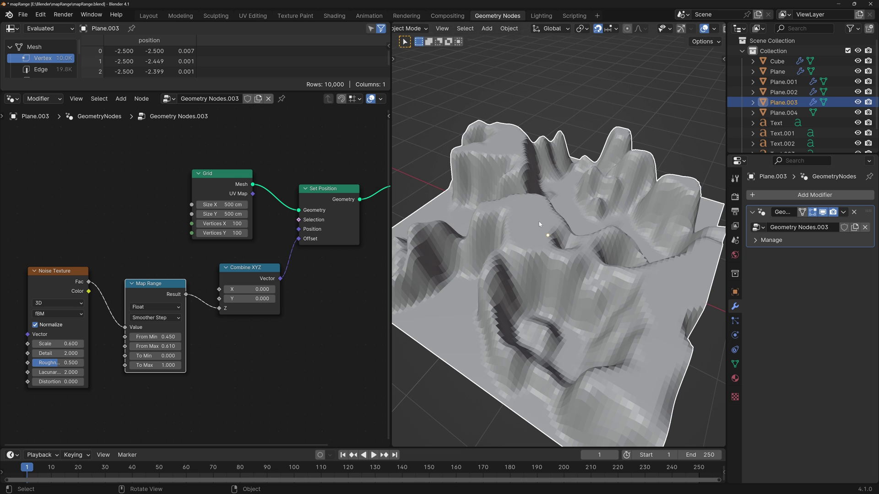
Step: Switch Map Range to Stepped Linear interpolation with 4 steps
middle_click_drag(535, 252, 492, 262)
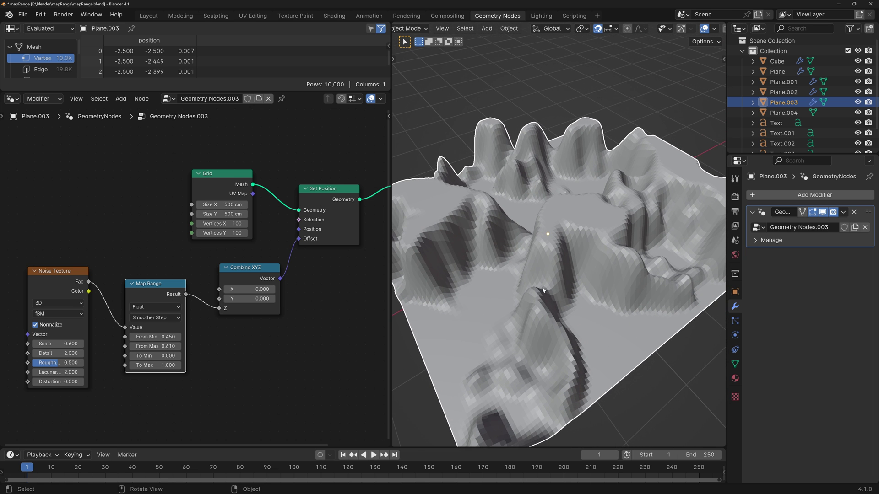
left_click(166, 318)
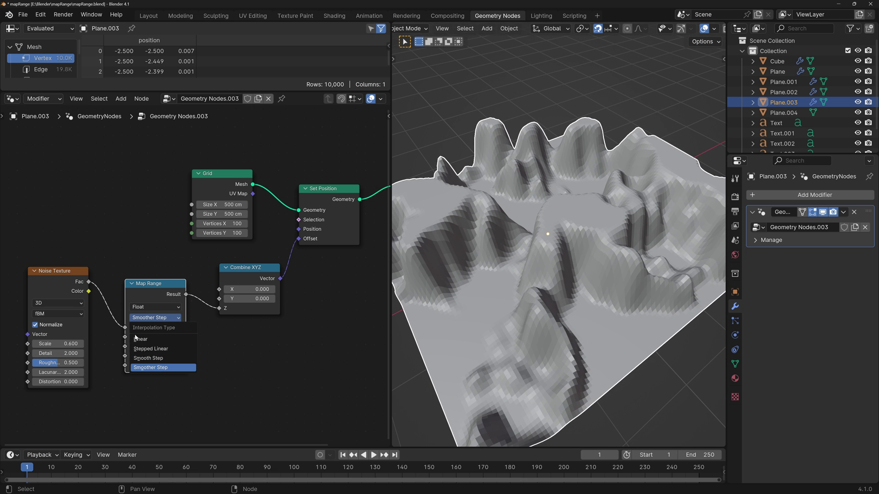
left_click(163, 348)
left_click(156, 385)
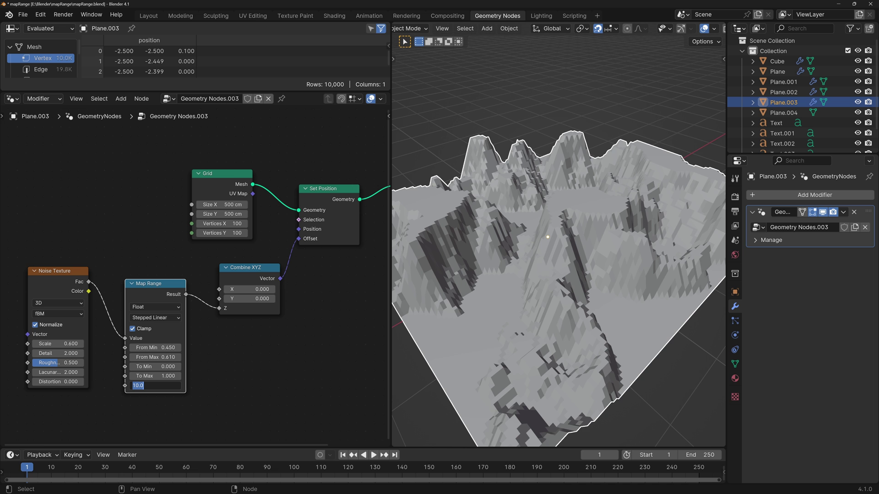
type("4")
key("Return")
Step: Lower To Max to 0.35 to flatten the terraced terrain
middle_click_drag(604, 248, 640, 236)
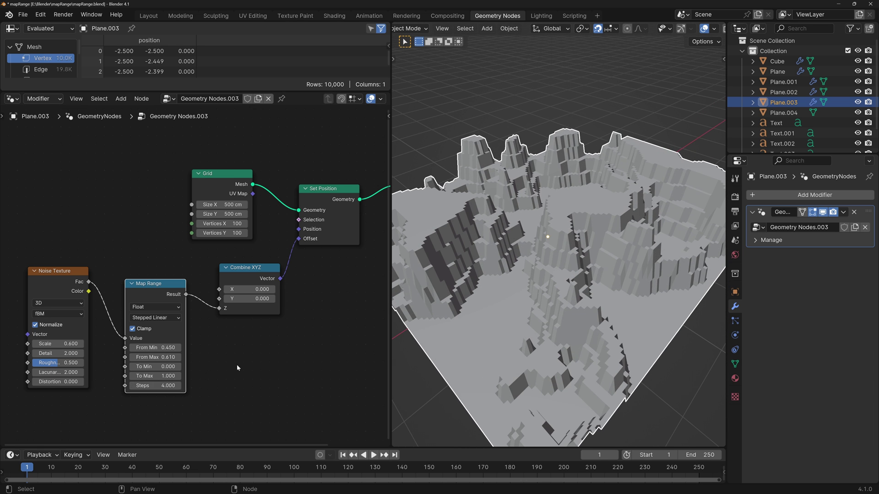
left_click_drag(155, 376, 137, 376)
middle_click_drag(601, 314, 531, 235)
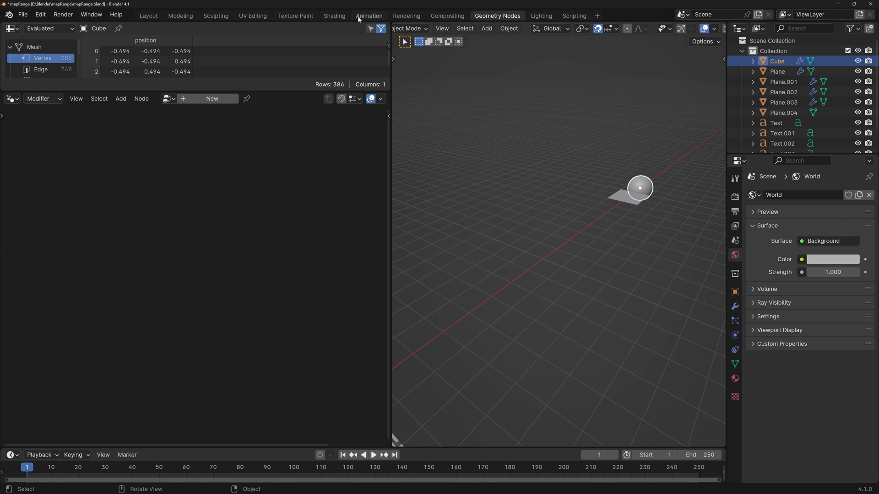
Step: In the Shading workspace, adjust the Layer Weight mask's Map Range From Min and From Max
left_click(334, 15)
mouse_move(114, 333)
left_mouse_down()
mouse_move(134, 333)
mouse_move(96, 346)
left_mouse_up()
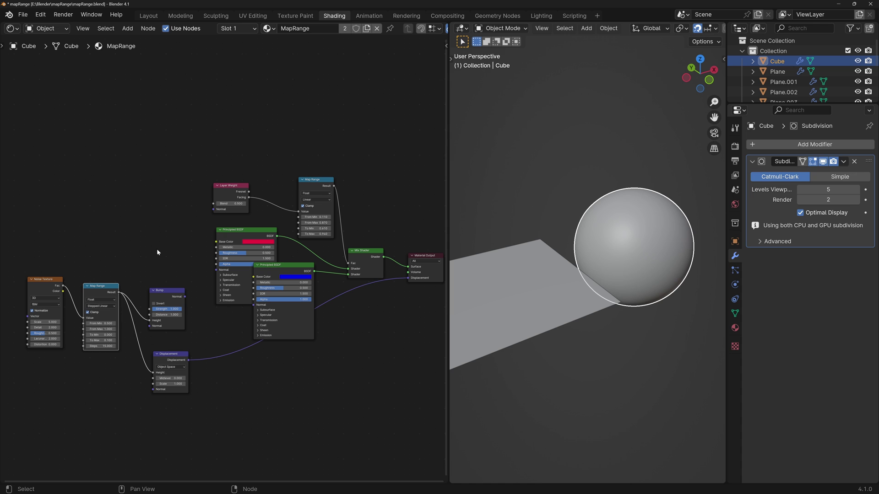
left_click_drag(112, 287, 114, 259)
key("Escape")
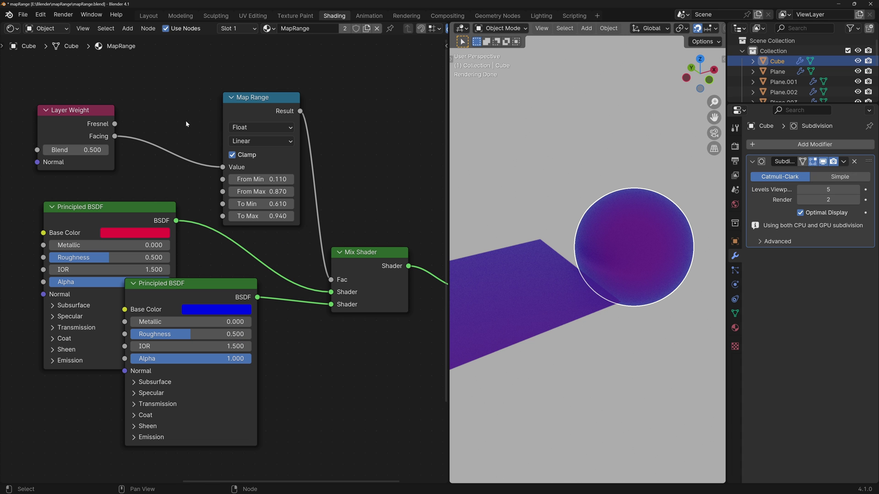
left_click_drag(85, 114, 115, 106)
key("Escape")
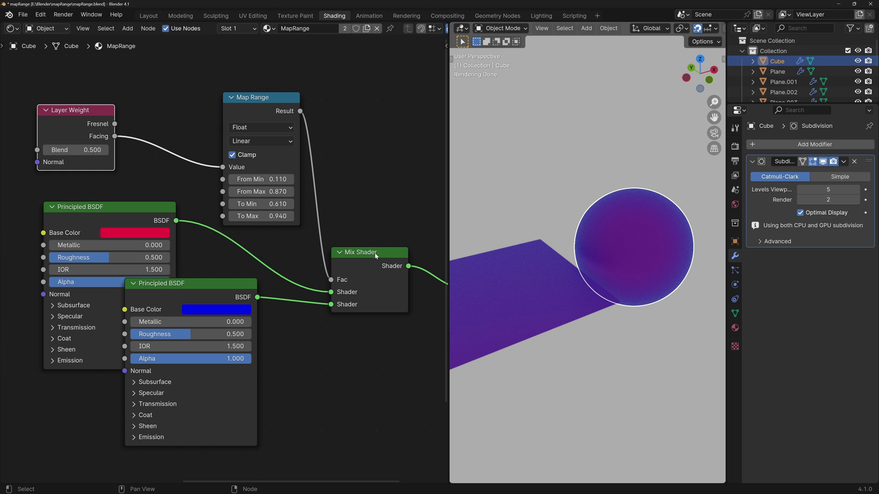
mouse_move(376, 256)
left_mouse_down()
mouse_move(382, 227)
mouse_move(373, 229)
mouse_move(383, 241)
left_mouse_up()
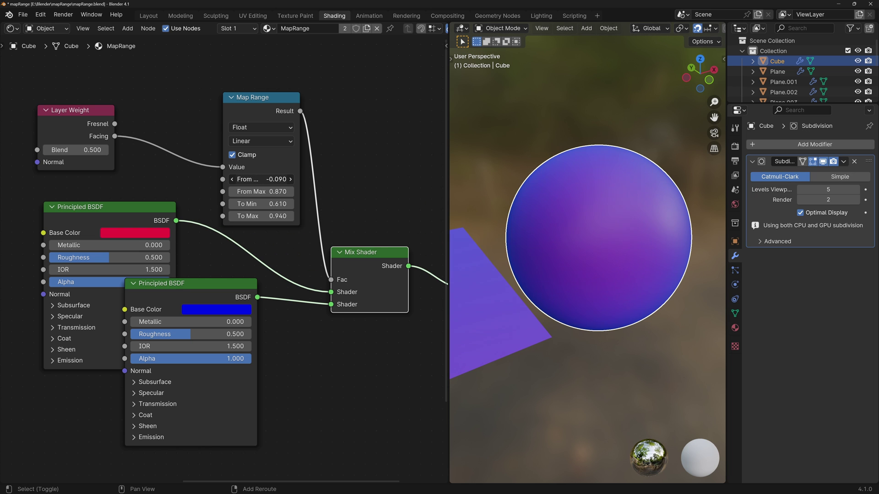
mouse_move(260, 179)
left_mouse_down()
mouse_move(274, 179)
mouse_move(241, 192)
left_mouse_up()
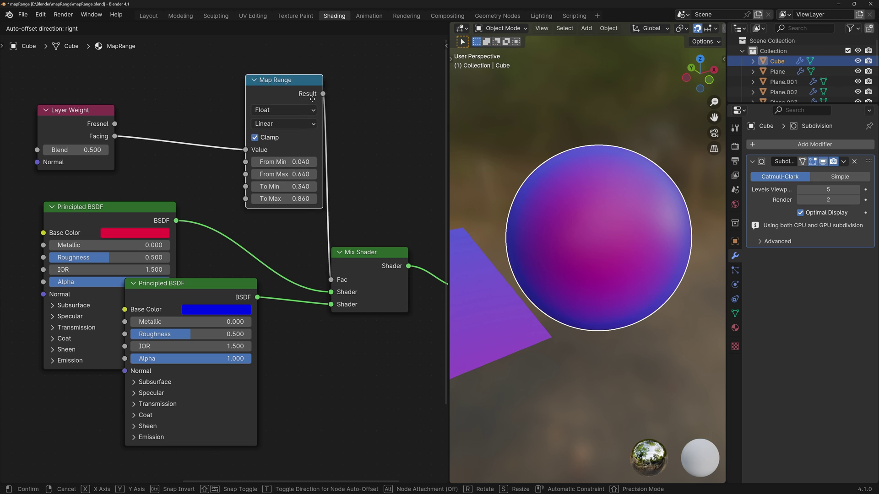
key("Escape")
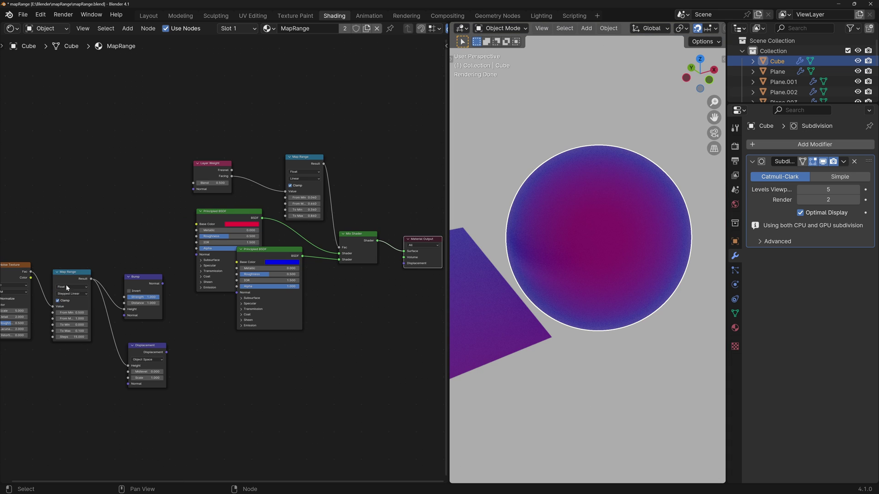
Step: Connect the stepped noise Displacement to the Material Output's Displacement socket
left_click_drag(70, 278, 73, 276)
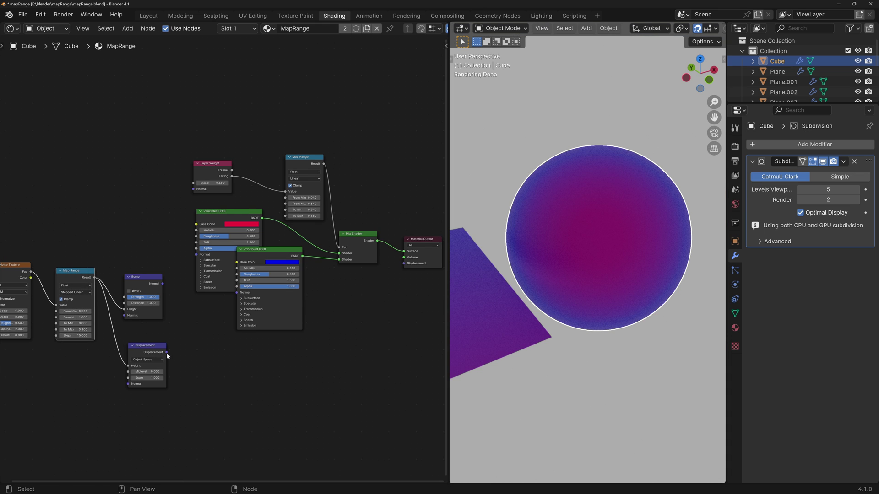
left_click_drag(166, 352, 403, 263)
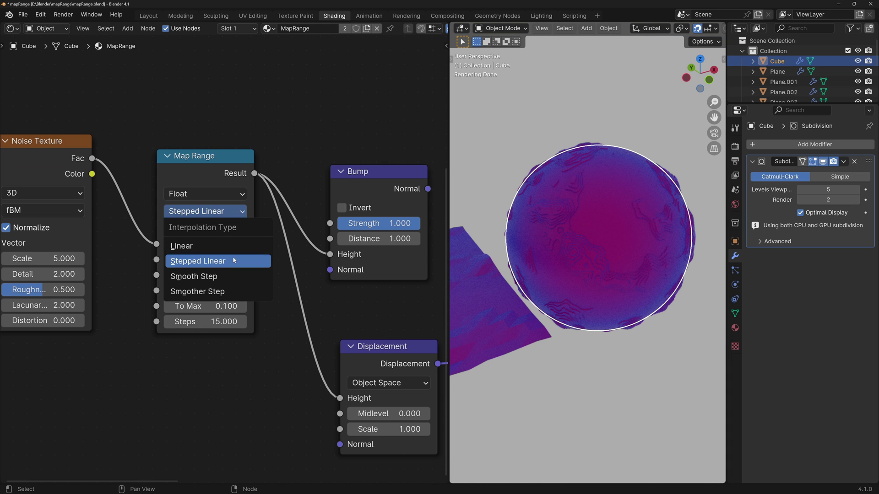
scroll(592, 250, "up", 4)
middle_click_drag(591, 250, 530, 291)
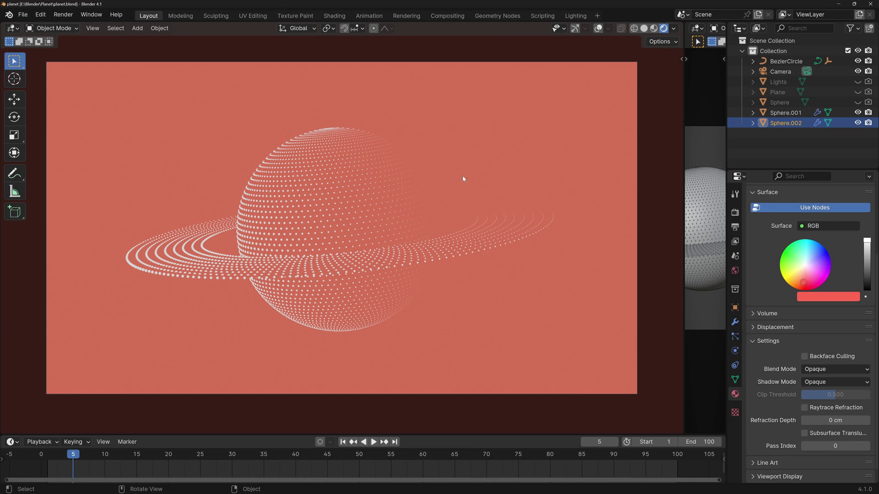
Step: Play and stop the planet animation, leave camera view, show overlays, then resume playback
left_click(374, 441)
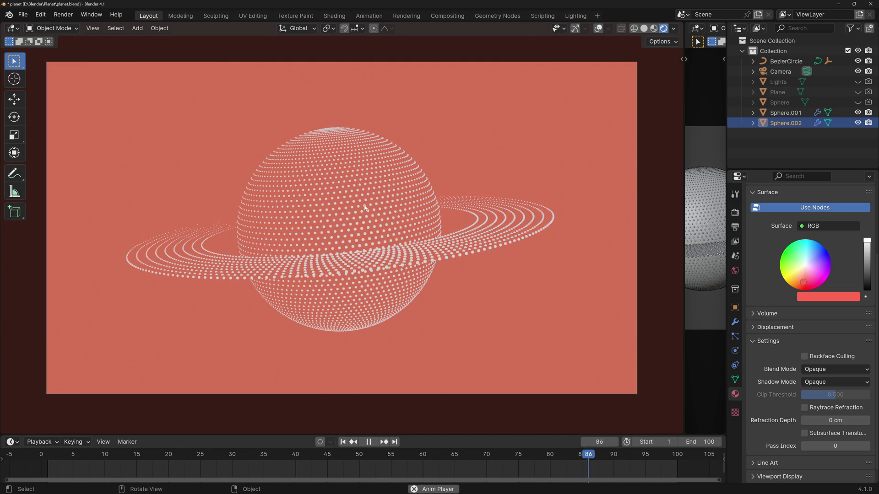
key("space")
key("KP_0")
key("shift+alt+z")
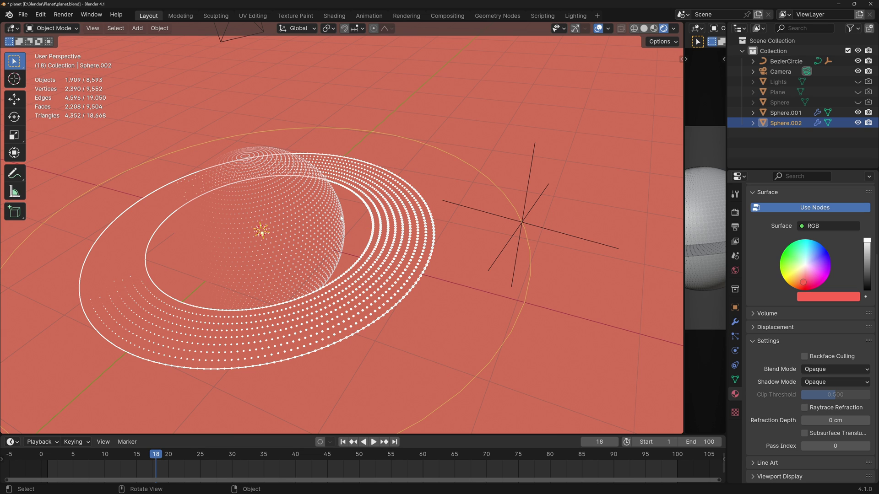
key("space")
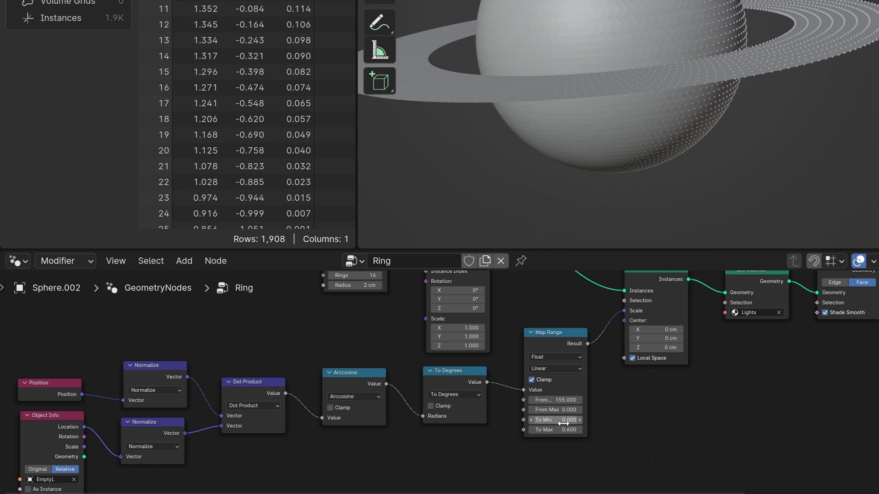
middle_click_drag(556, 420, 526, 466)
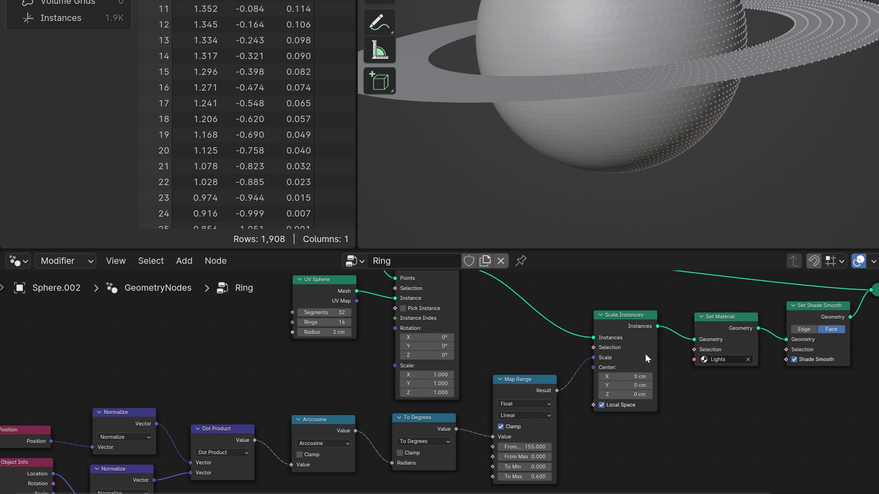